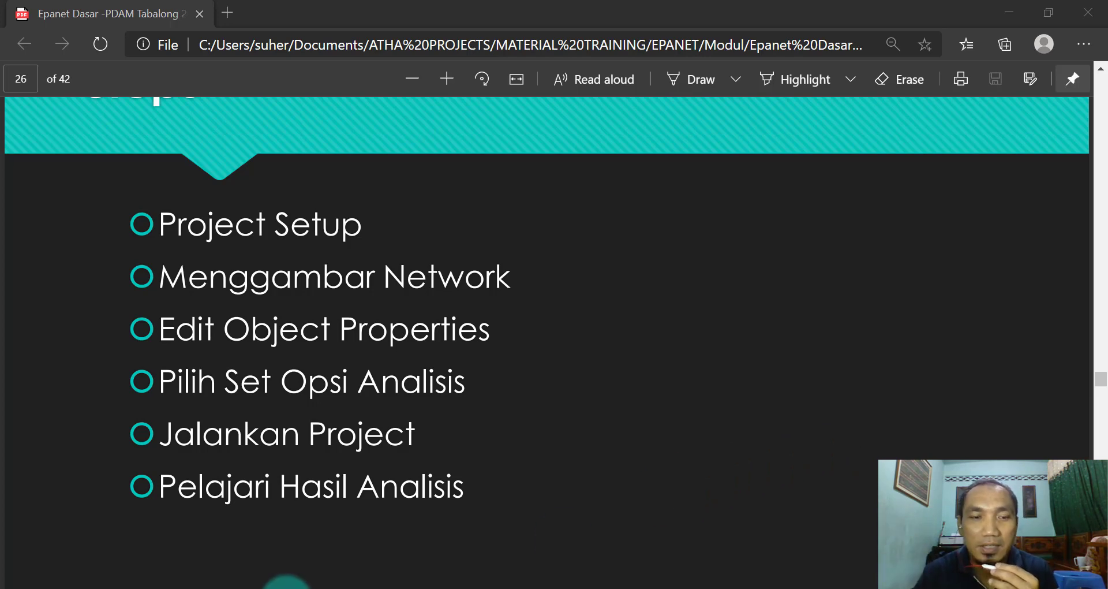
Search for the EPANET app and launch it with an empty network map
left_click(287, 586)
type("epane")
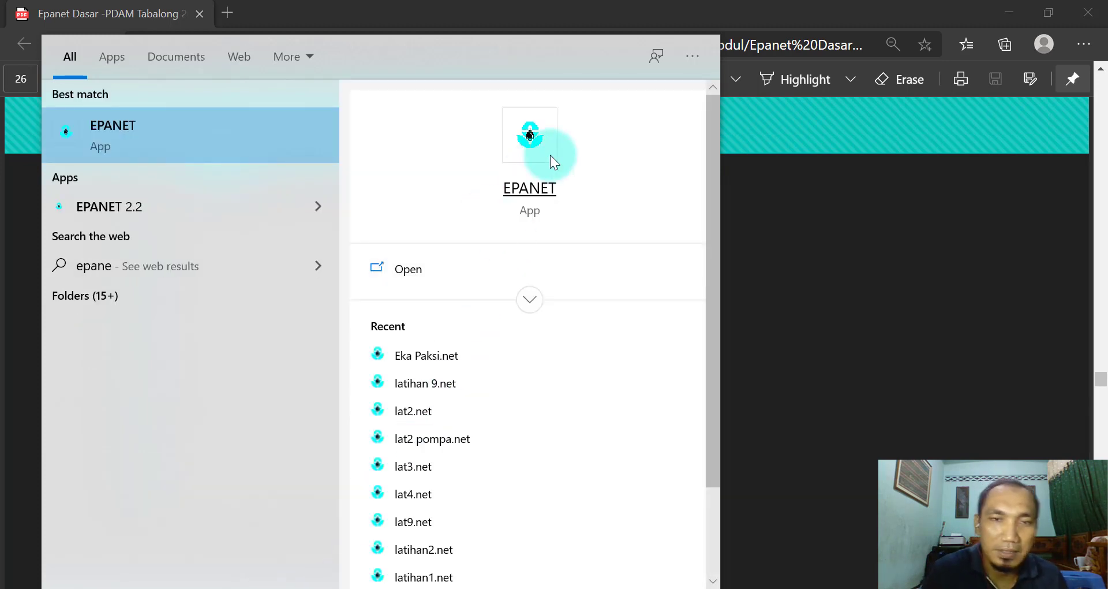
left_click(529, 189)
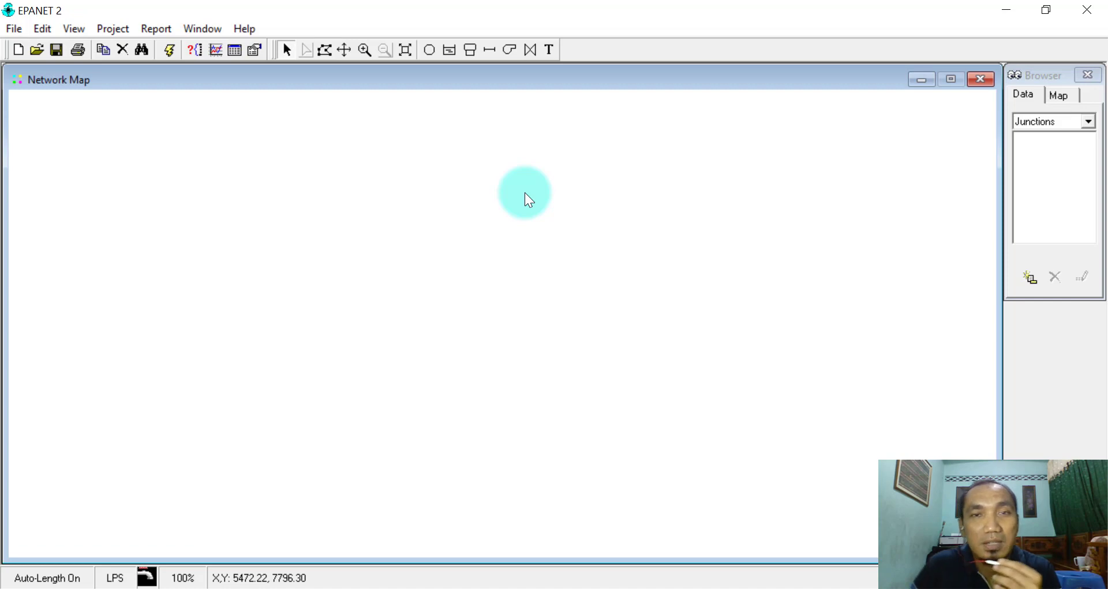
Check the program's version and build information, and close the About window
left_click(248, 29)
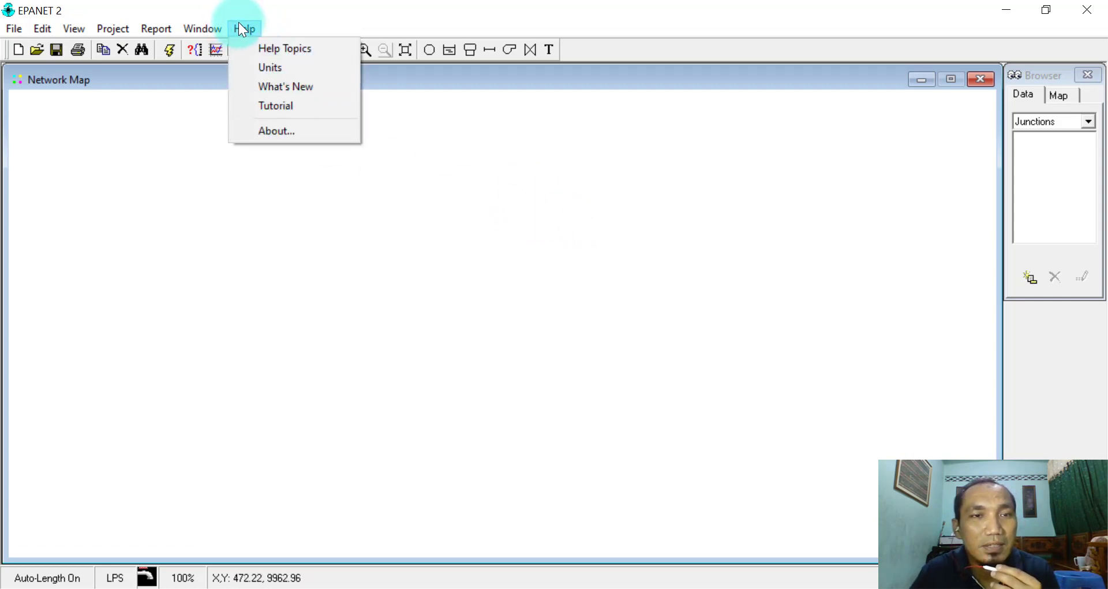
left_click(282, 131)
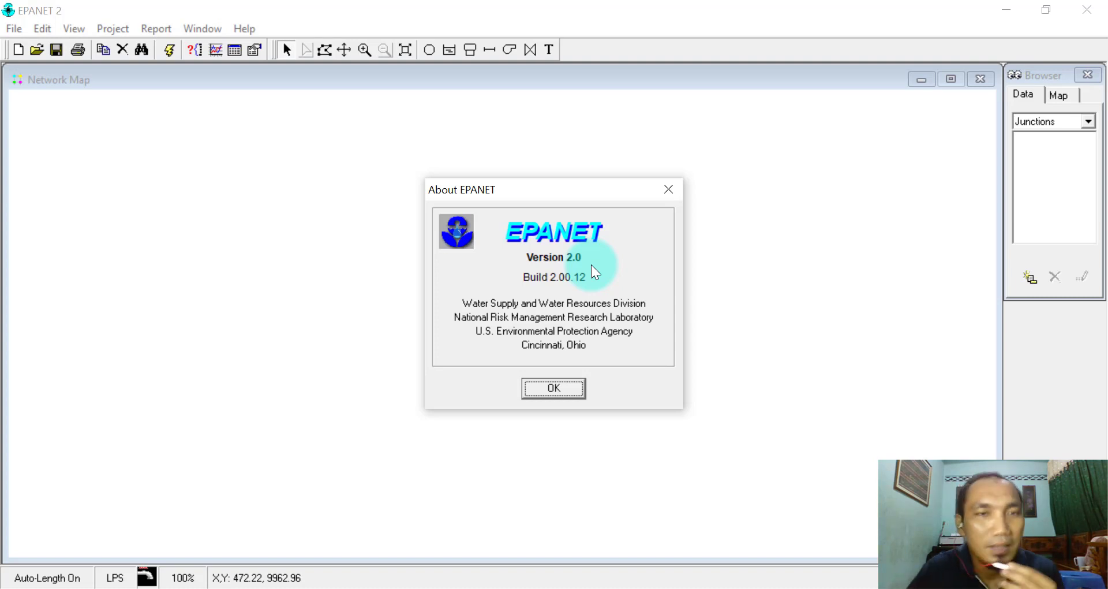
left_click(669, 189)
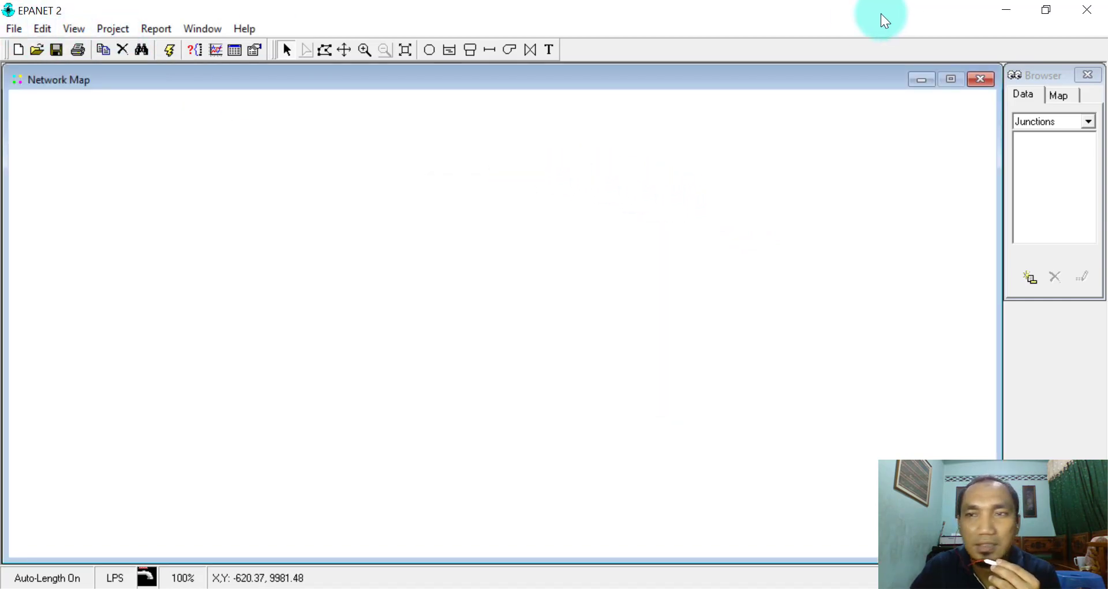
left_click(14, 29)
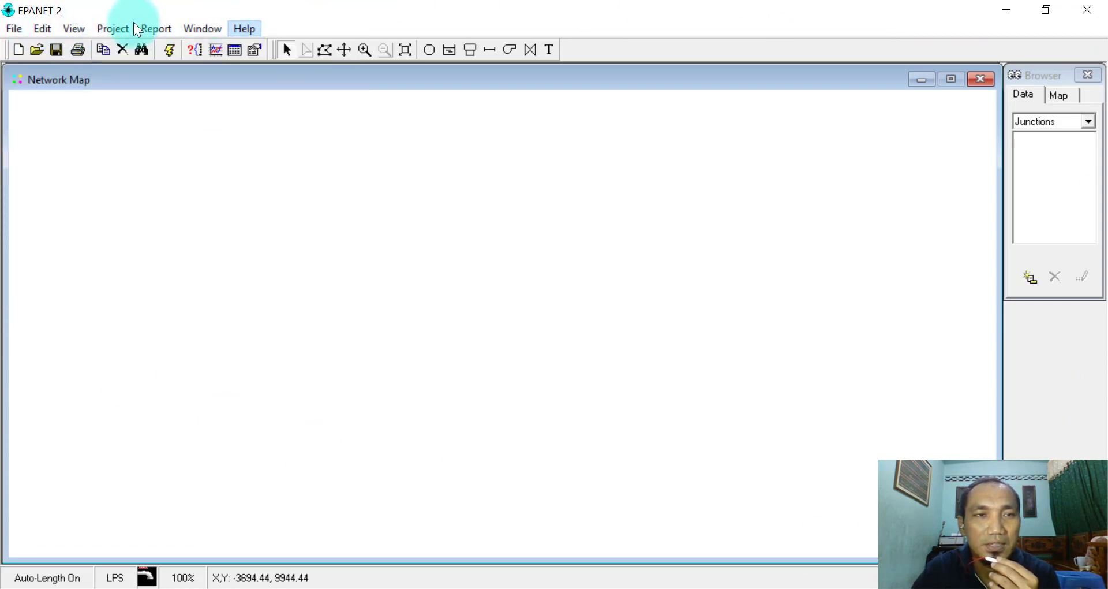
left_click(71, 28)
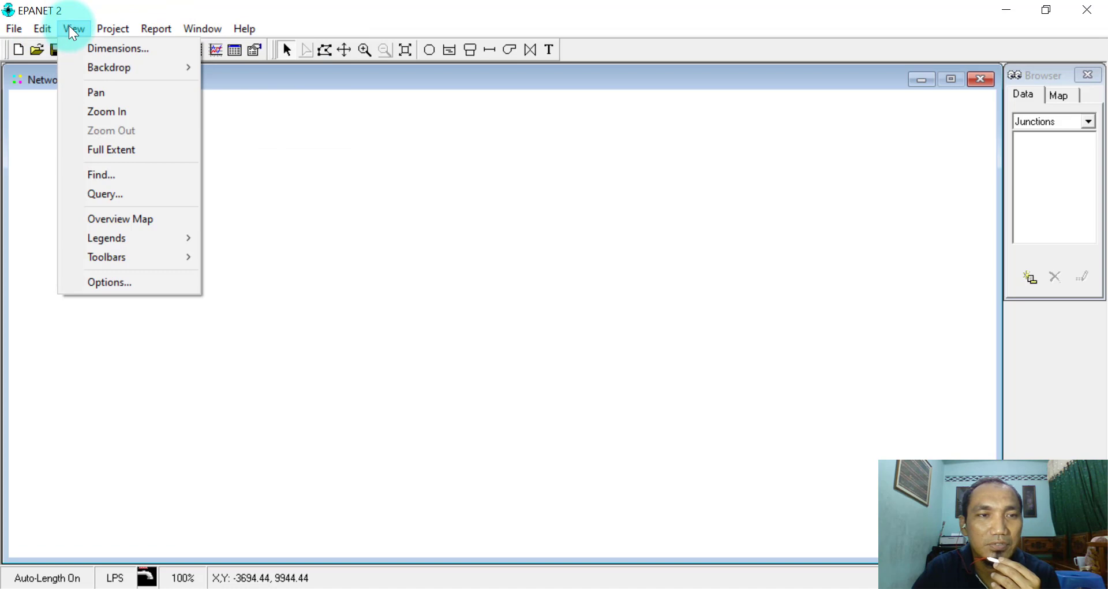
left_click(116, 29)
left_click(260, 29)
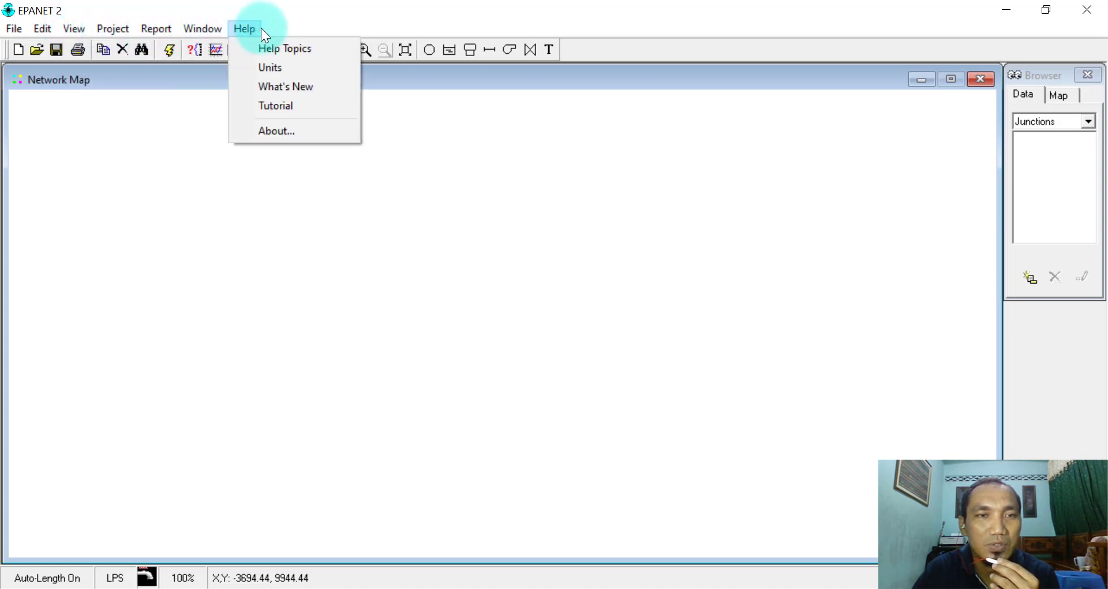
left_click(604, 51)
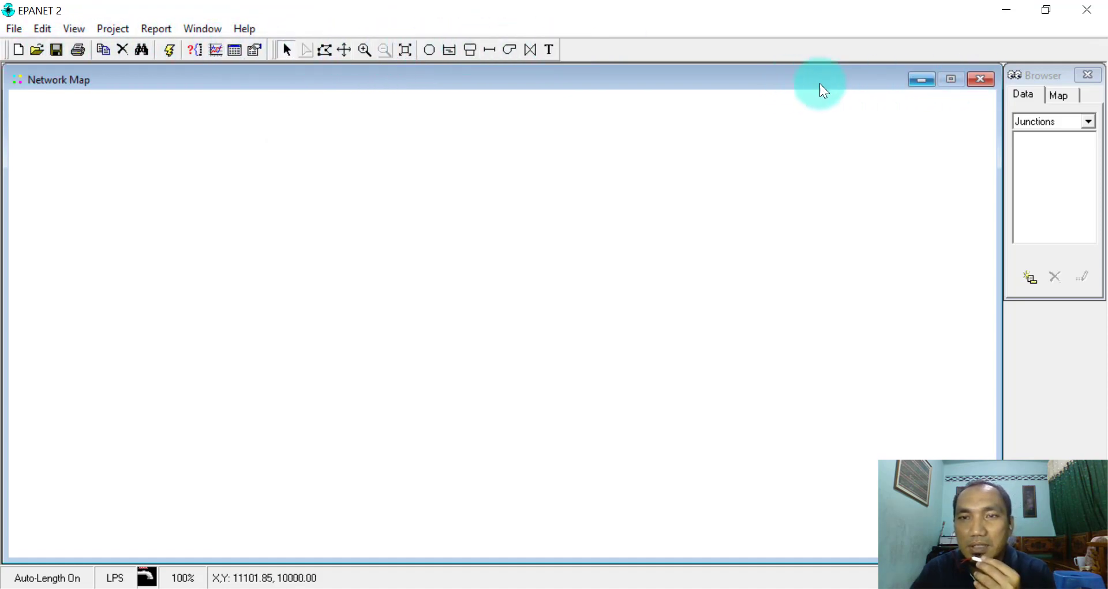
Shrink the Network Map window, reposition it, and place the Browser window beside it
left_click_drag(528, 83, 418, 98)
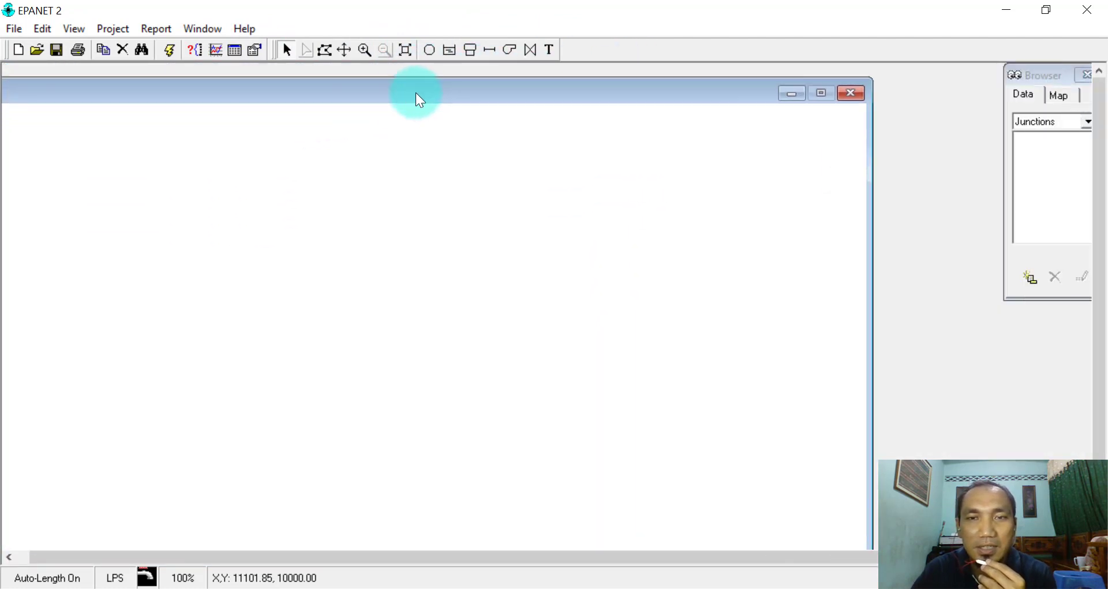
left_click_drag(873, 185, 712, 198)
left_click_drag(402, 93, 623, 92)
left_click_drag(945, 71, 674, 150)
left_click_drag(495, 171, 618, 101)
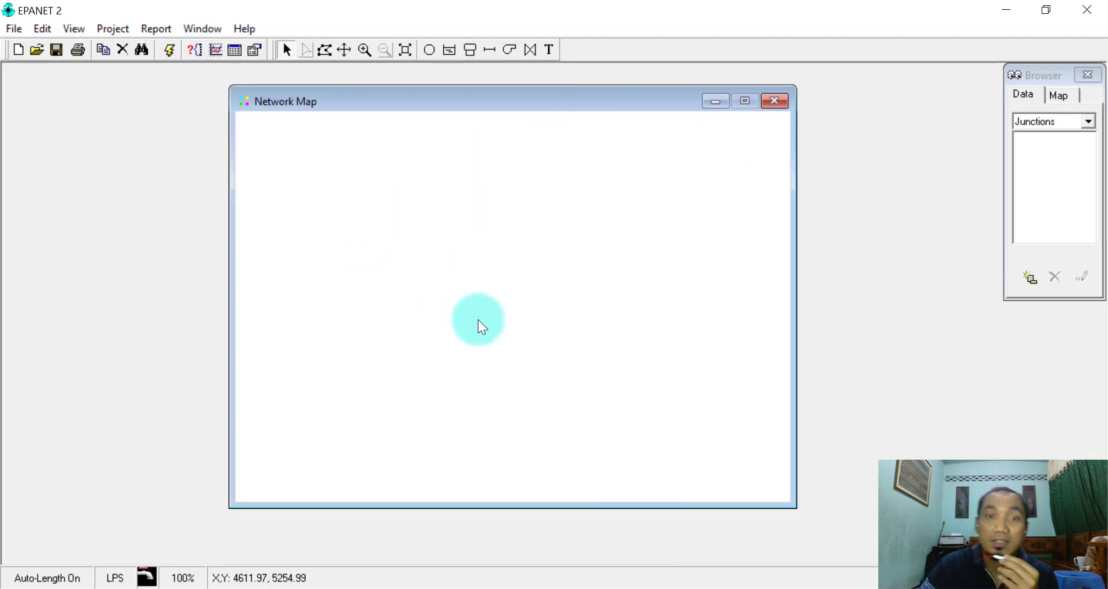
left_click_drag(549, 103, 313, 134)
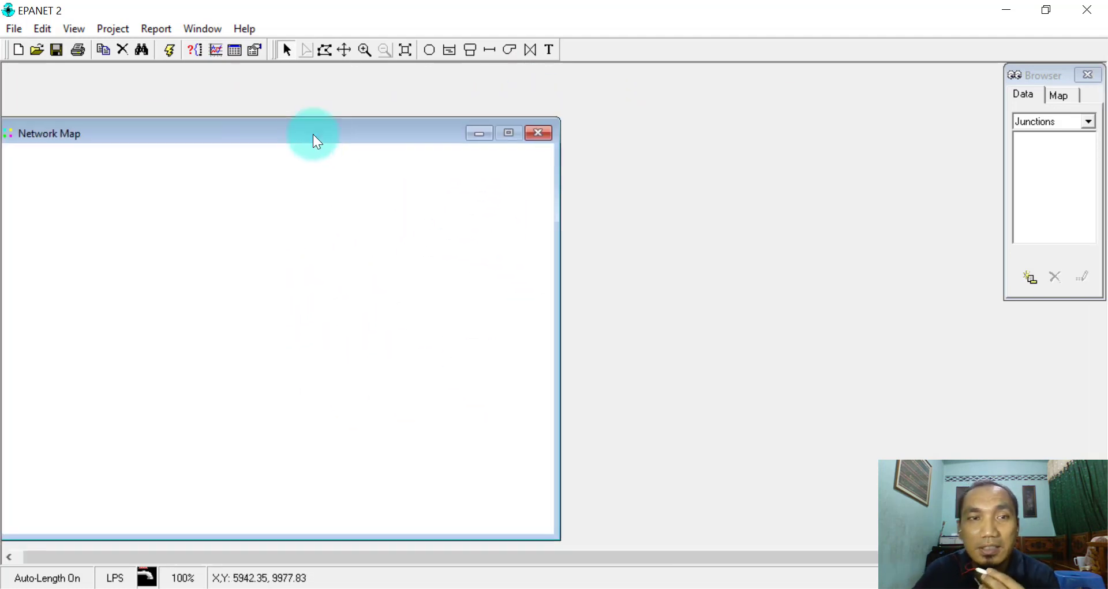
left_click_drag(1034, 75, 648, 124)
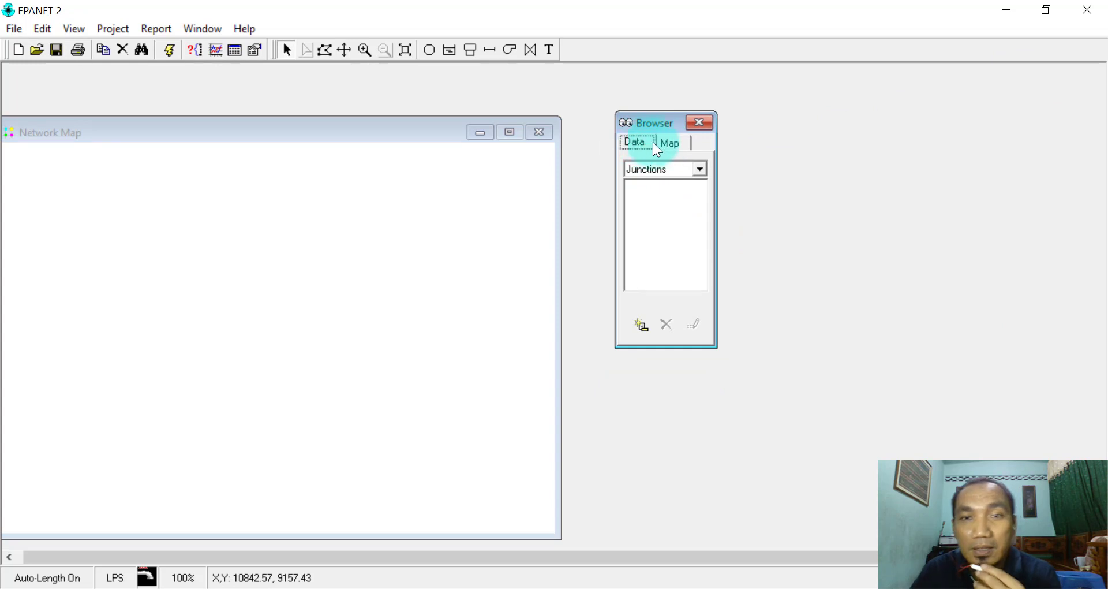
Review the Browser's map view and its data object categories, and display the Reservoirs category
left_click(673, 143)
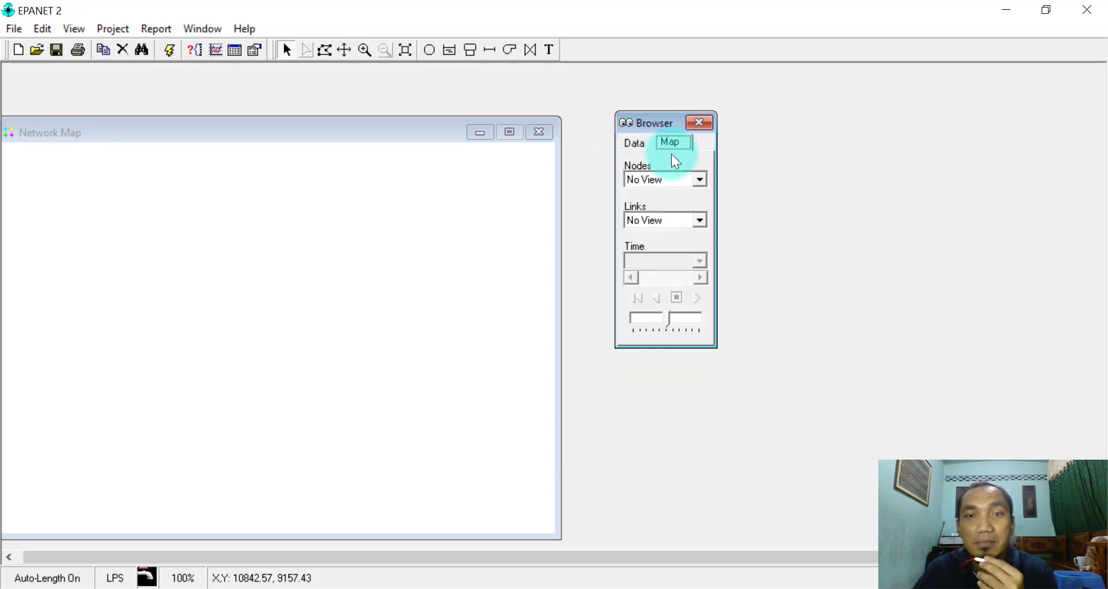
left_click(640, 143)
left_click(701, 169)
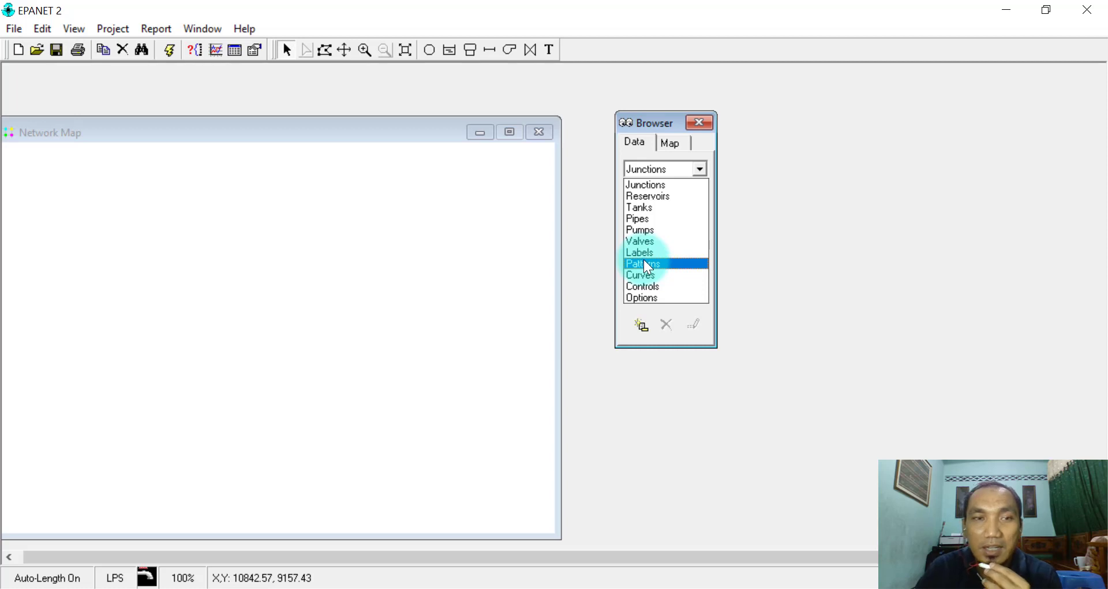
left_click(315, 219)
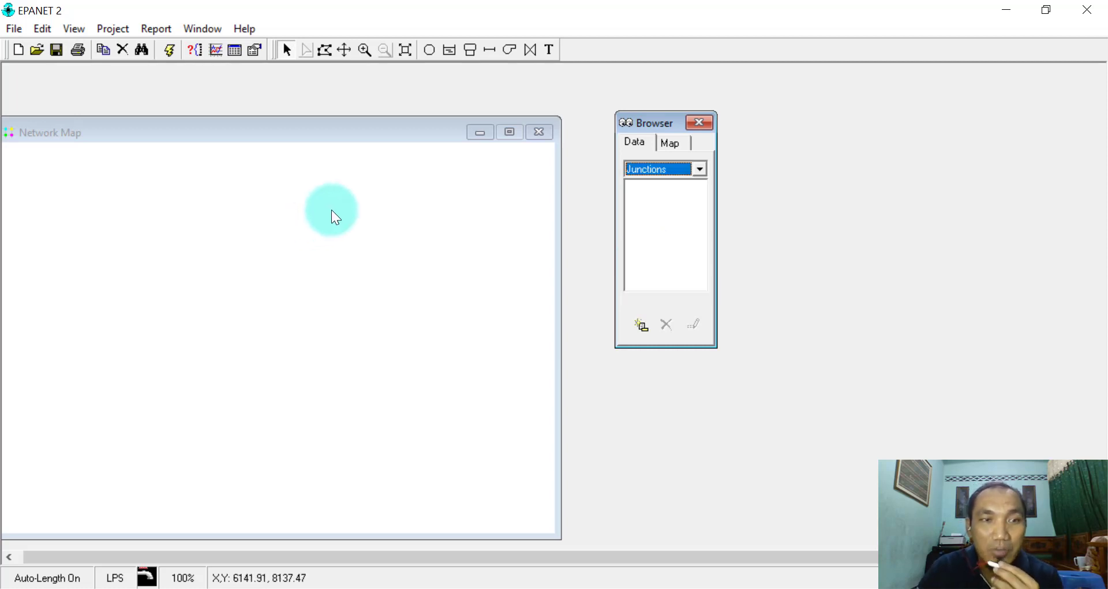
left_click(700, 170)
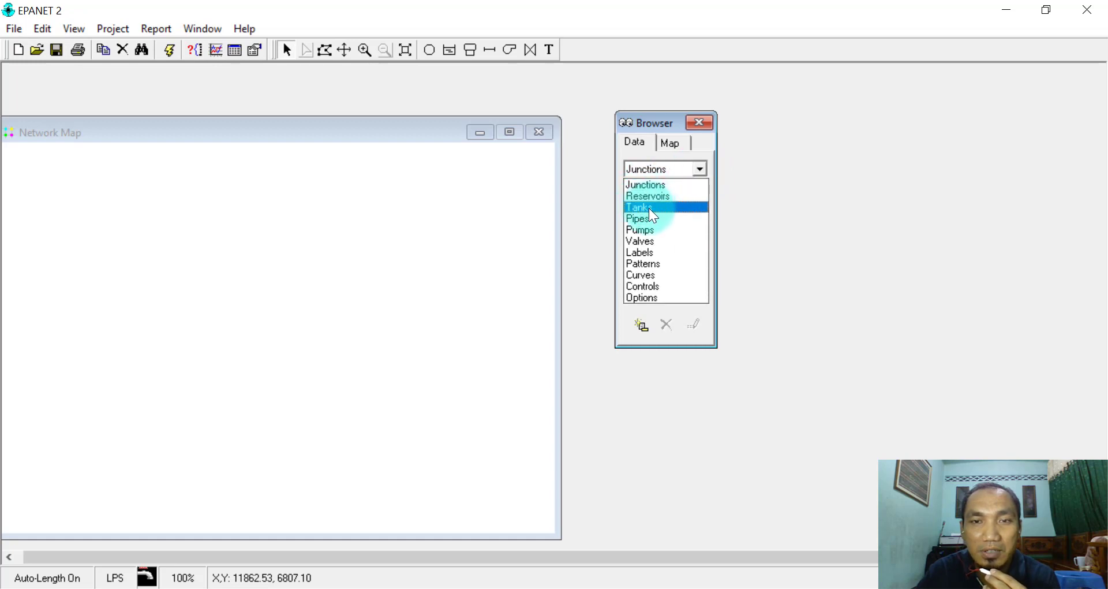
left_click(650, 209)
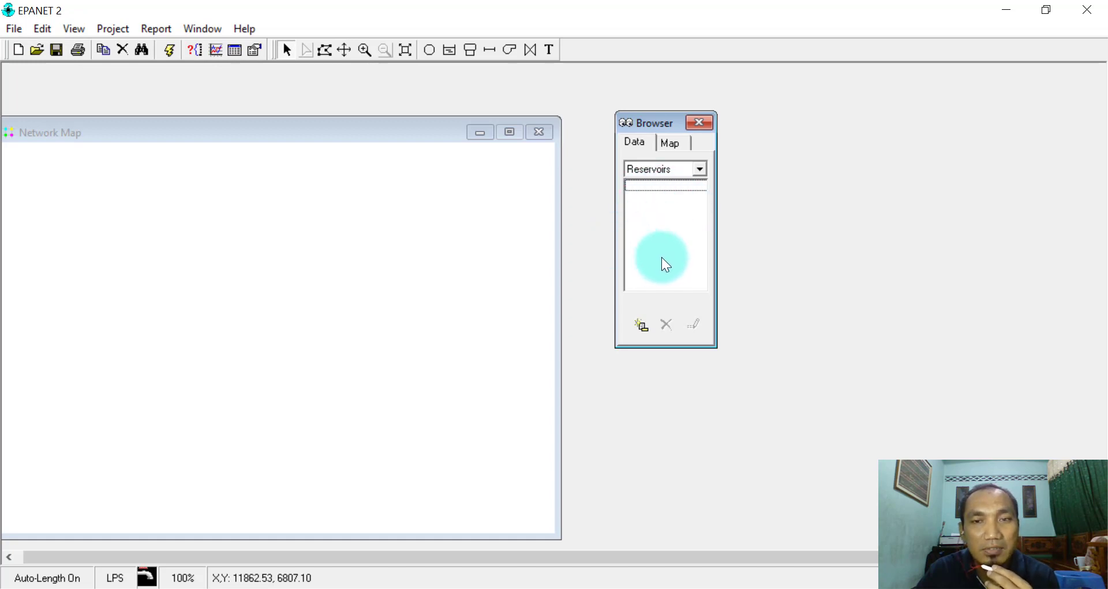
Set the map display to Elevation for nodes and Diameter for links
left_click(674, 143)
left_click(700, 182)
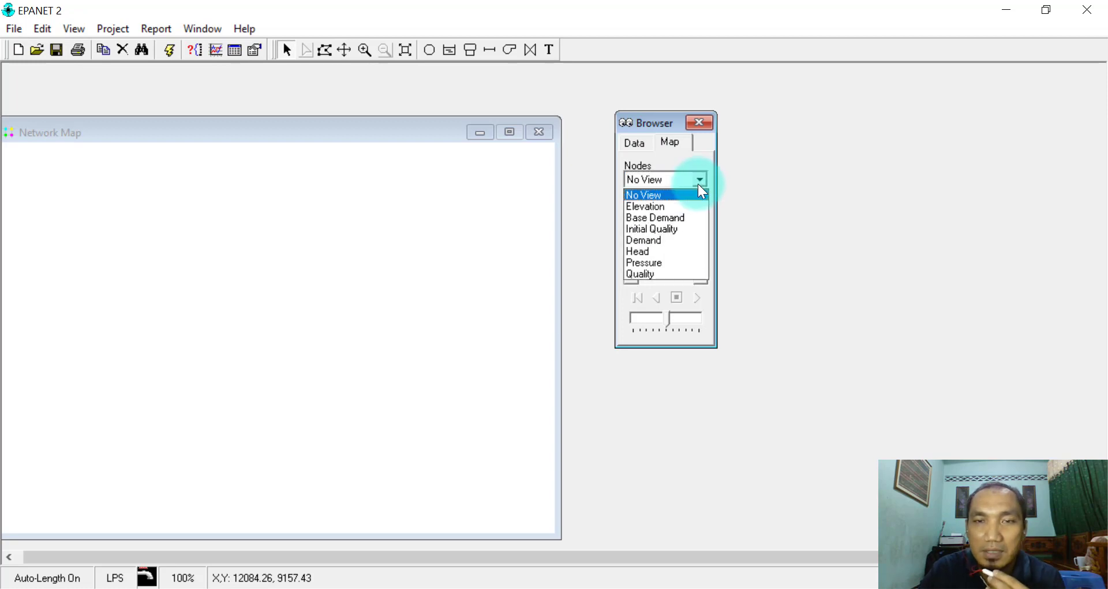
left_click(667, 206)
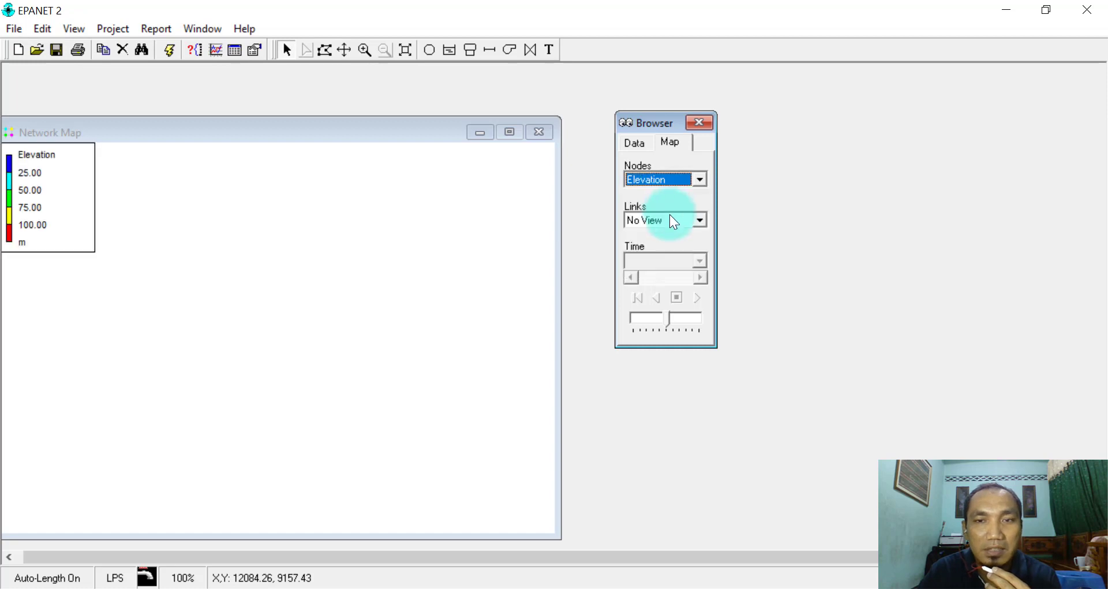
left_click(701, 220)
left_click(650, 262)
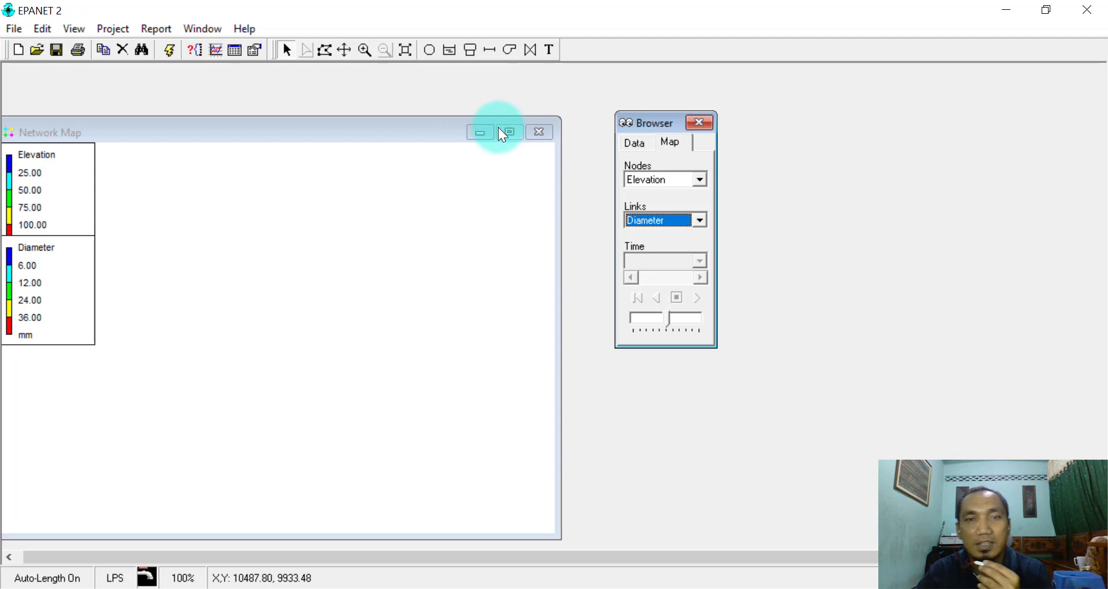
Reset the map display of both nodes and links to No View
left_click(699, 179)
left_click(671, 196)
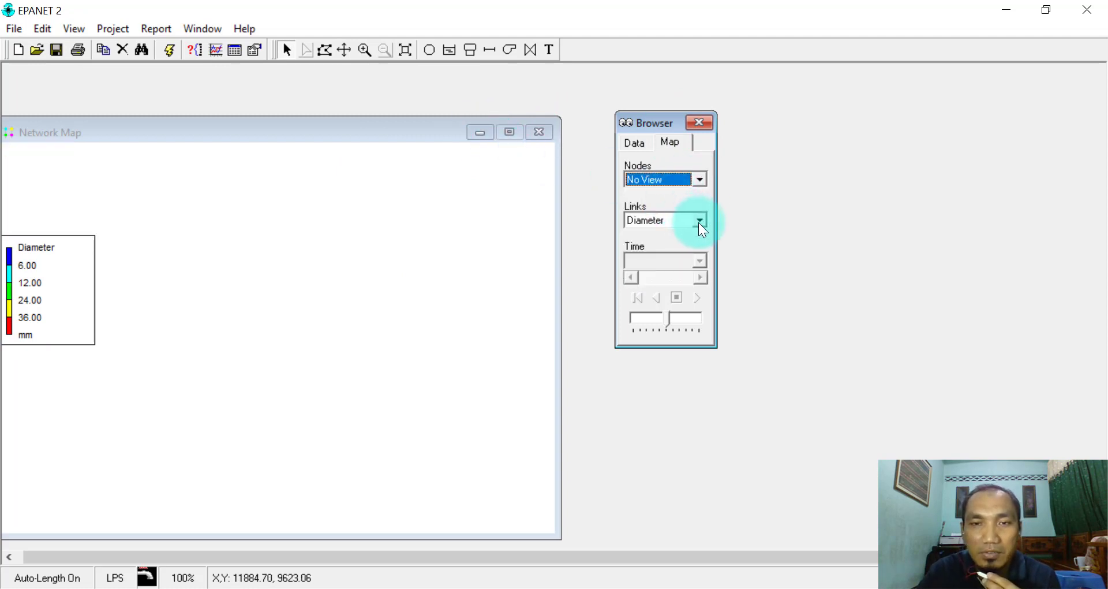
left_click(700, 220)
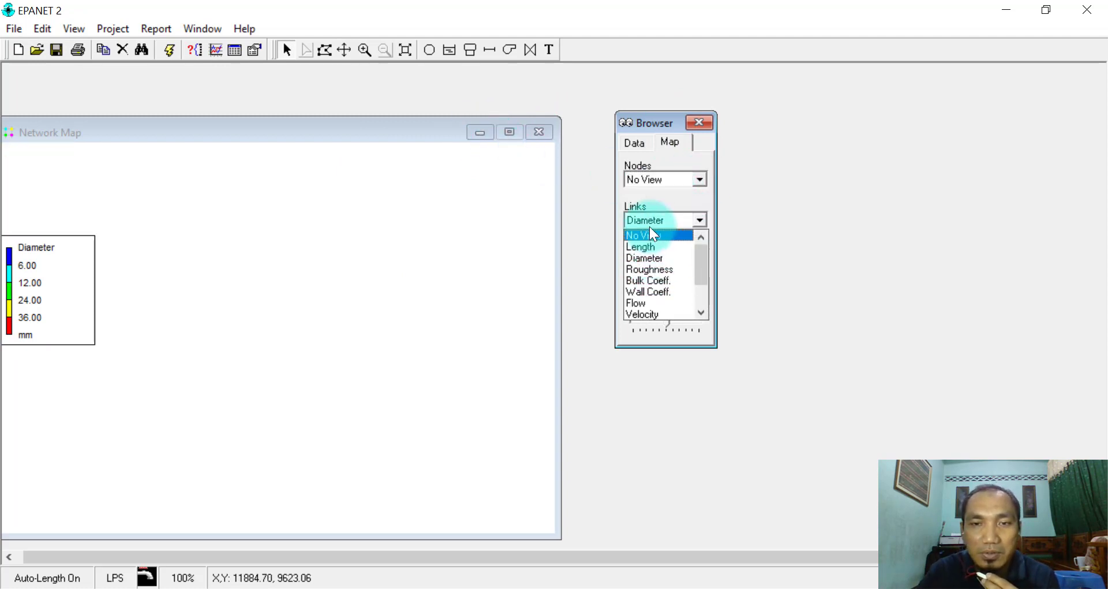
left_click(652, 235)
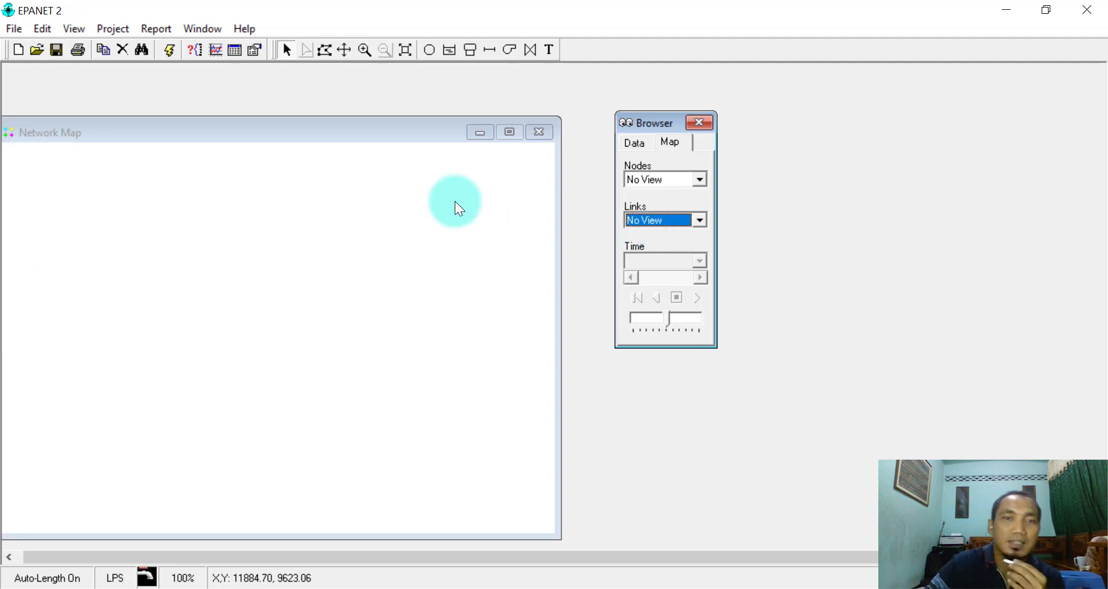
Minimise both the Browser and Network Map windows
left_click(205, 29)
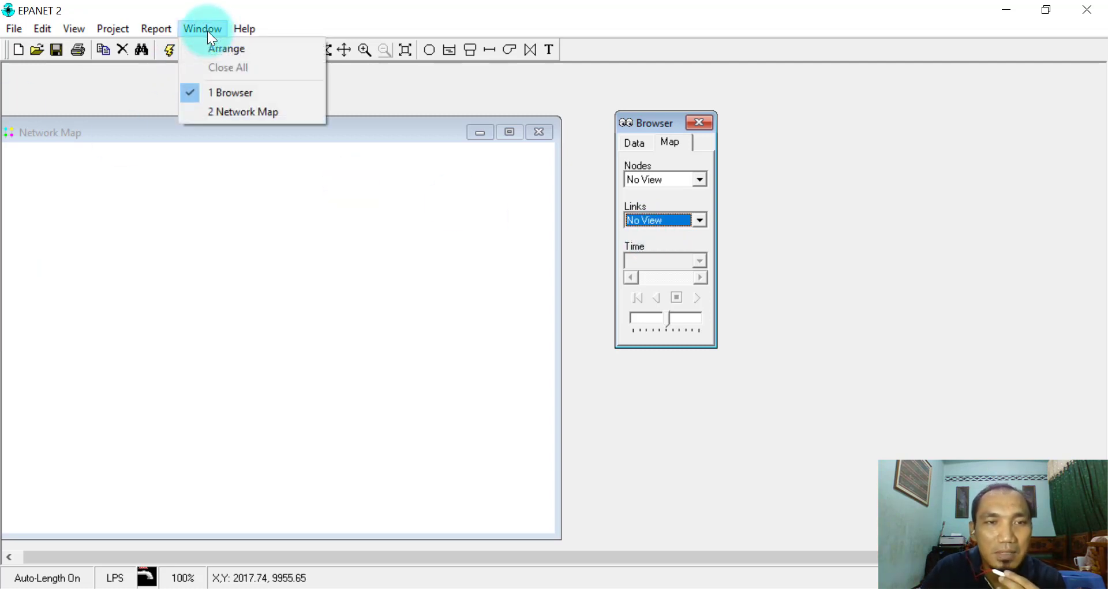
left_click(417, 168)
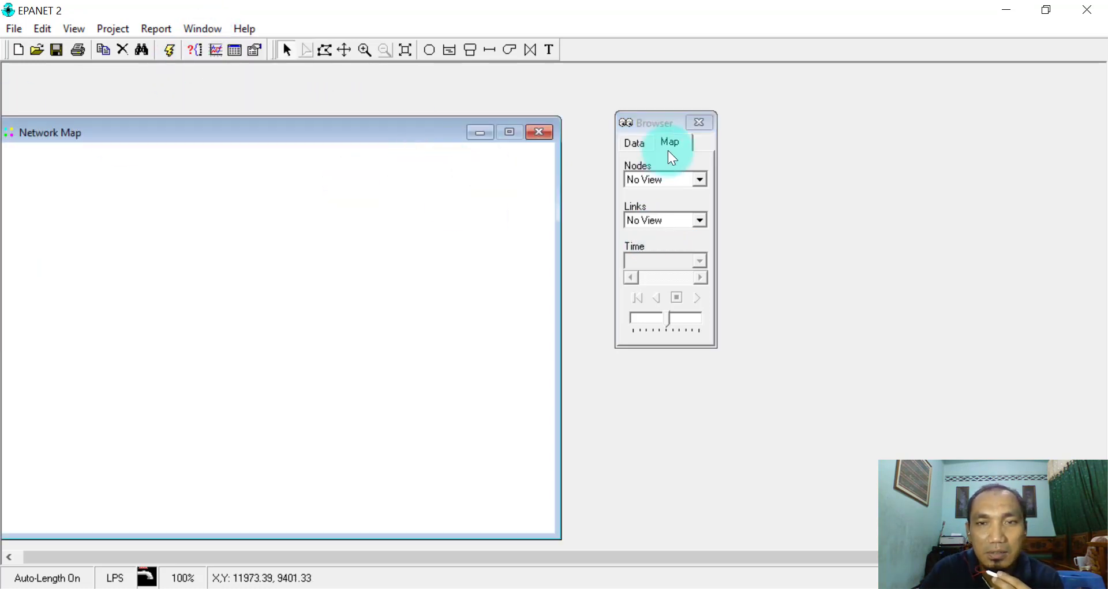
left_click(668, 150)
left_click(702, 124)
left_click(538, 132)
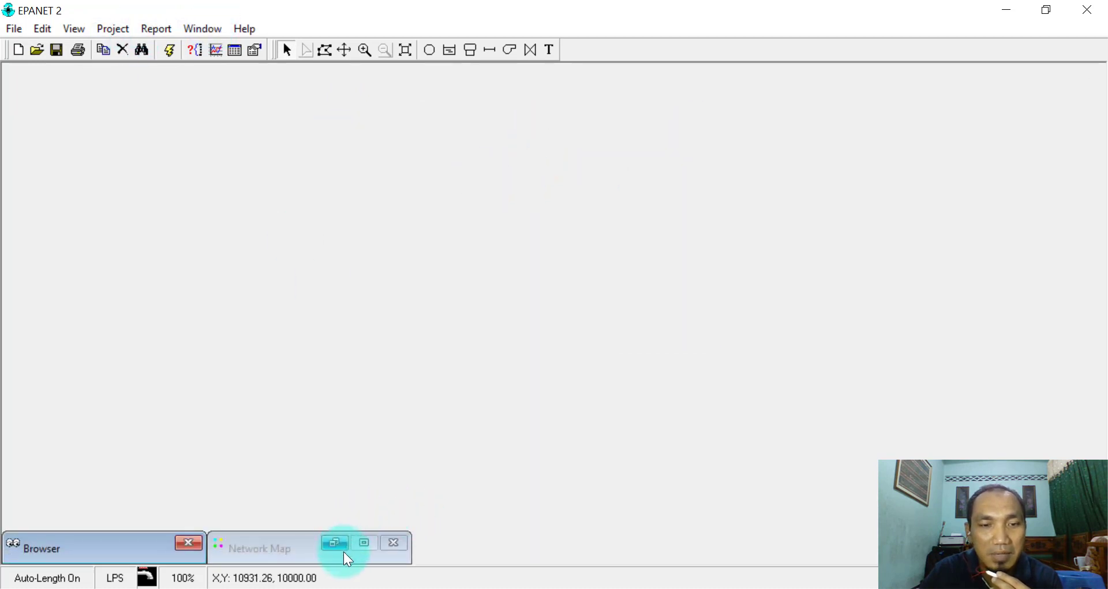
left_click(393, 543)
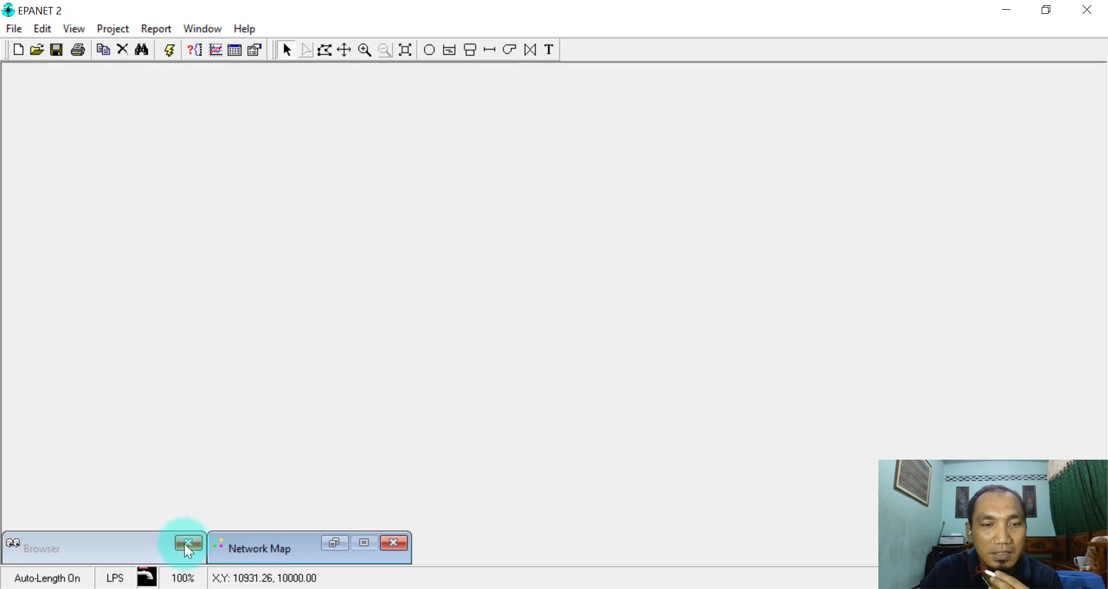
left_click(187, 543)
left_click(403, 541)
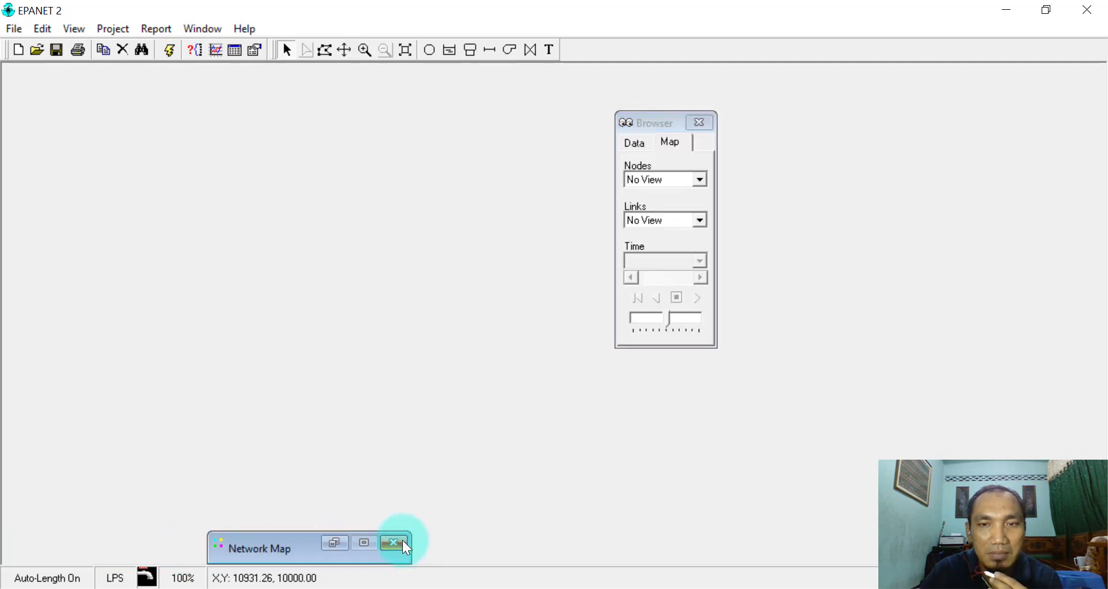
left_click(691, 125)
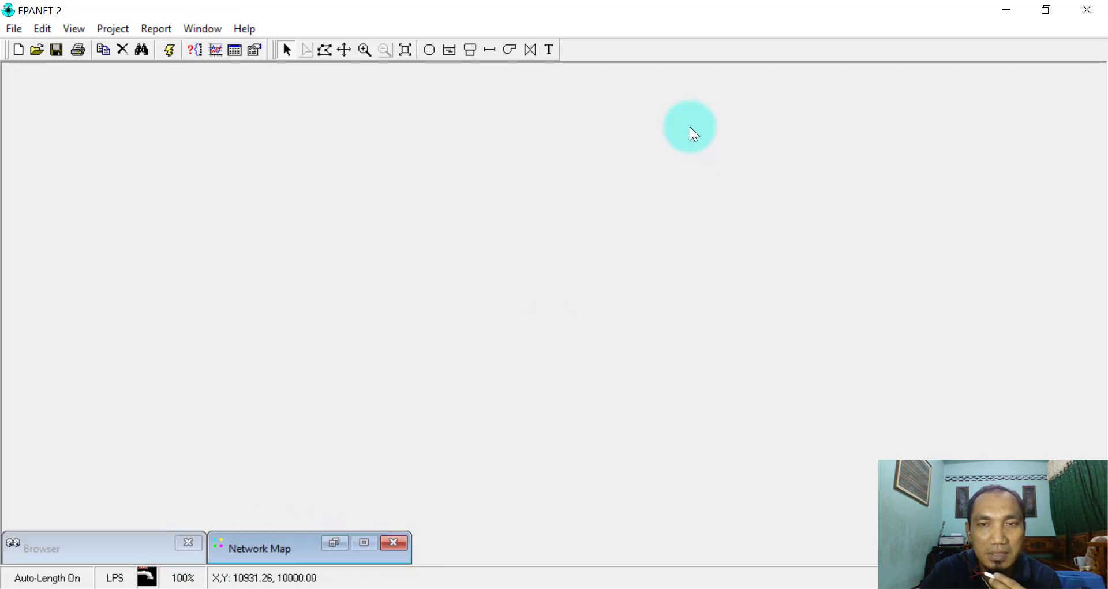
Restore the minimised Browser and Network Map windows
left_click(197, 27)
left_click(205, 96)
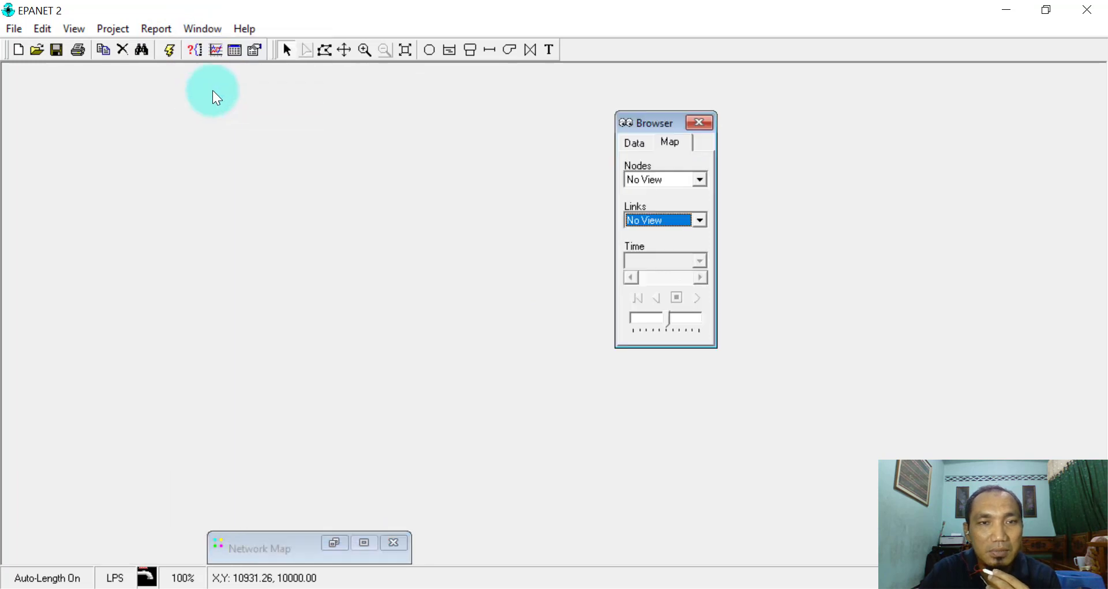
left_click(203, 29)
left_click(209, 113)
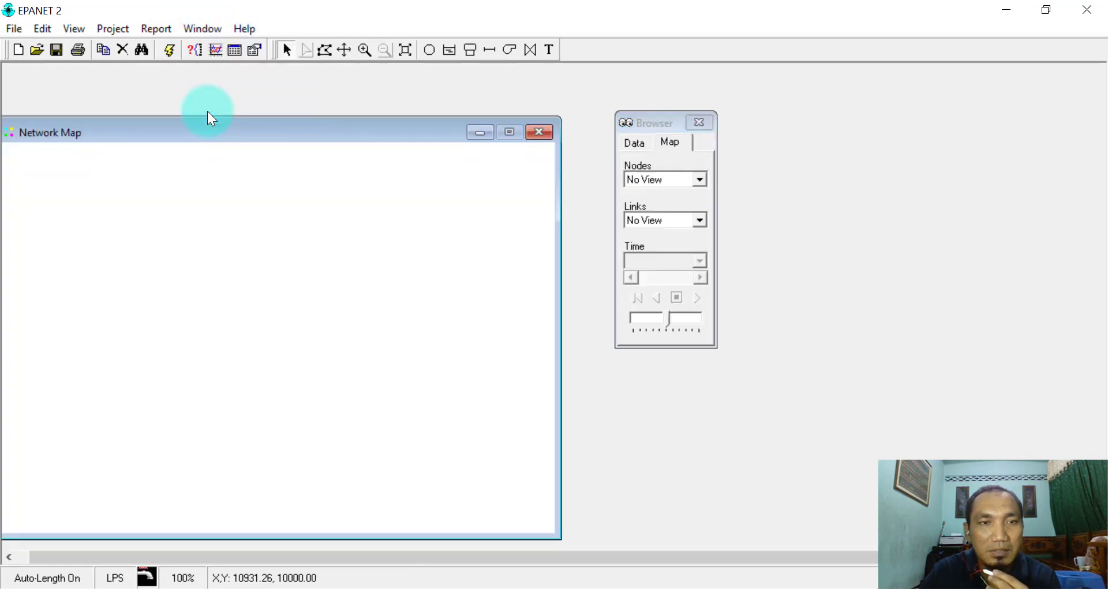
Arrange the Network Map and Browser windows side by side to fill the workspace
left_click(207, 29)
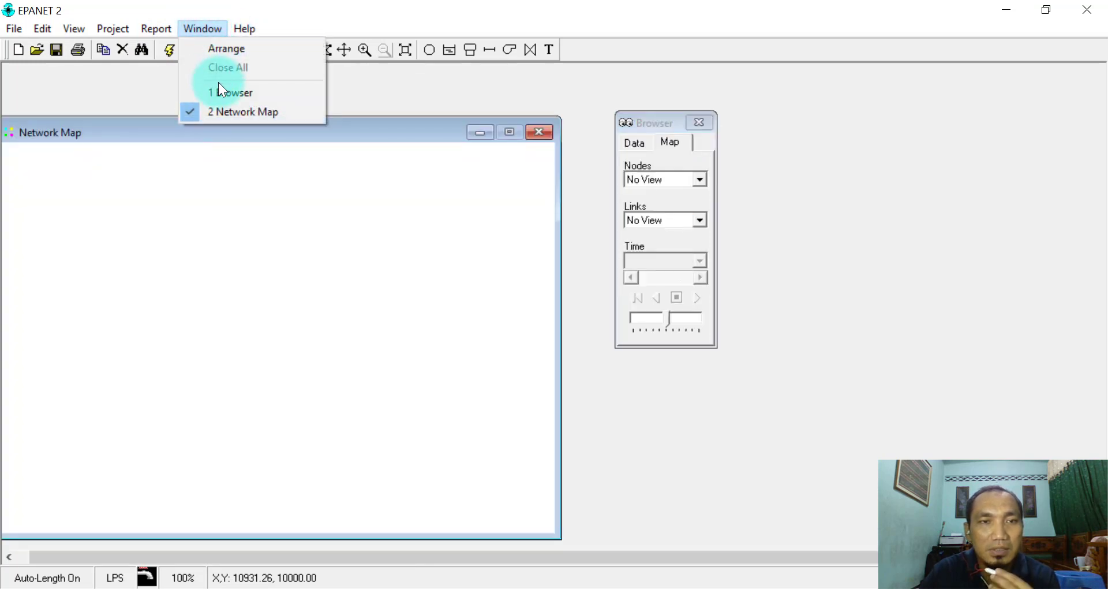
left_click(219, 47)
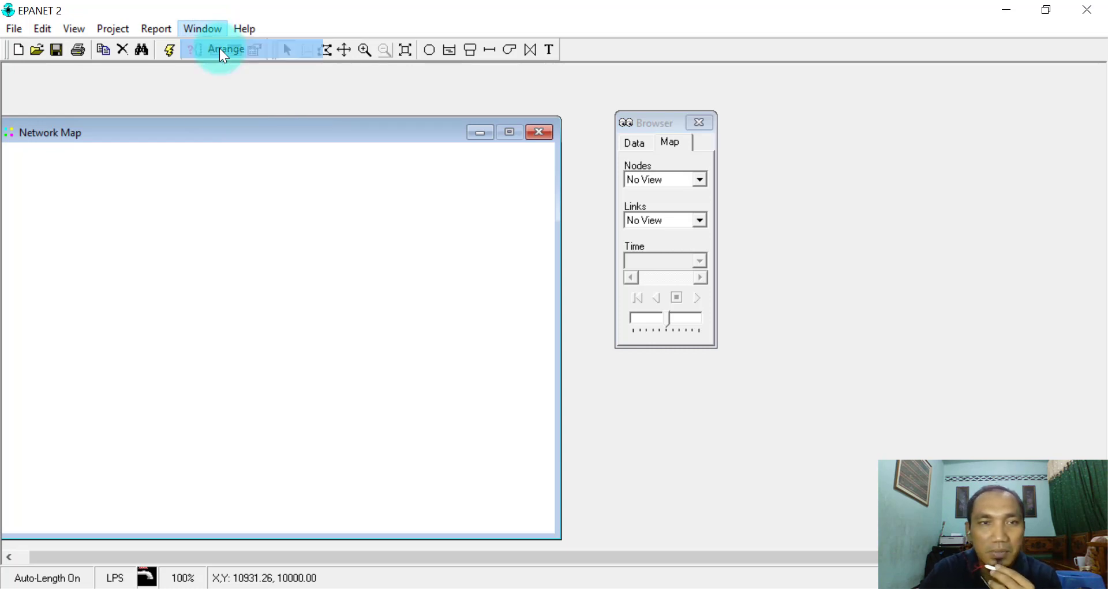
left_click(207, 30)
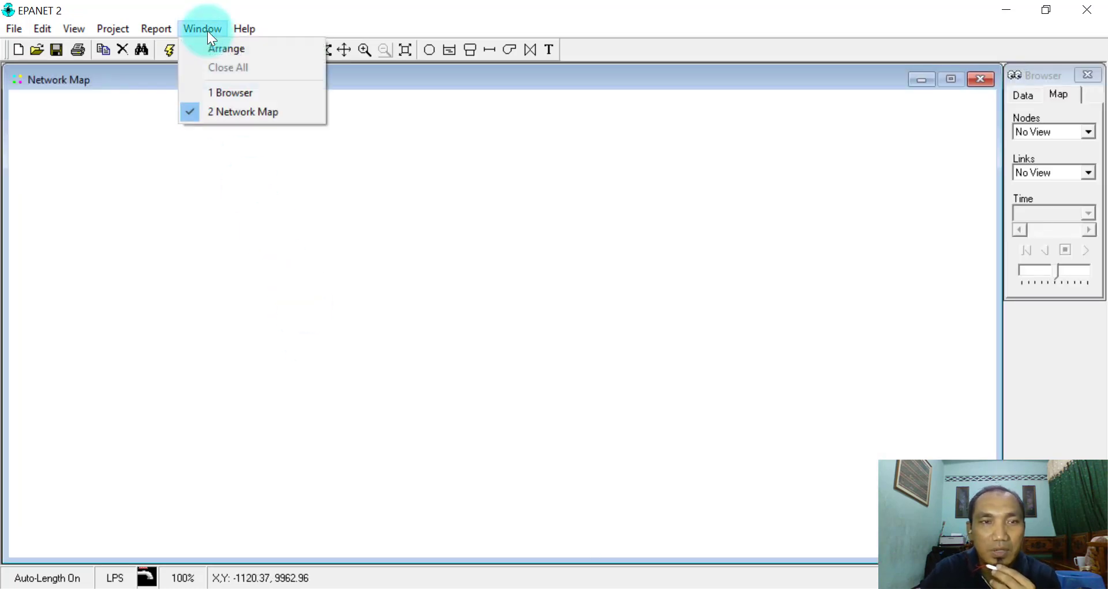
Apply the automatic window arrangement to the open Network Map and Browser windows
left_click(210, 48)
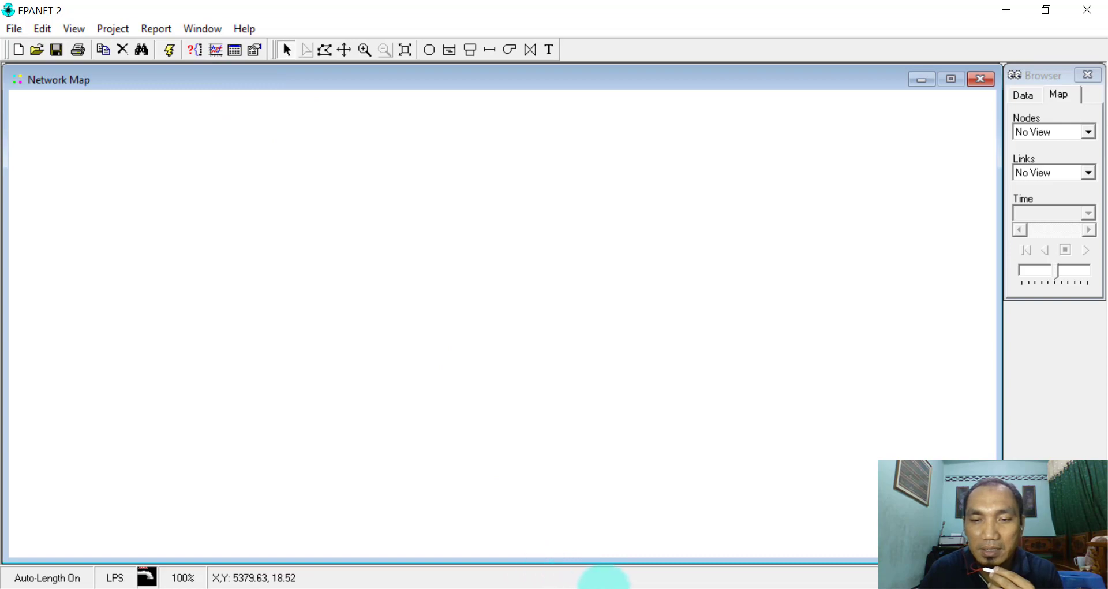
Switch to the EPANET training PDF in Edge, review the Project Setup and Menggambar Network items, and return to EPANET
key("alt+Tab")
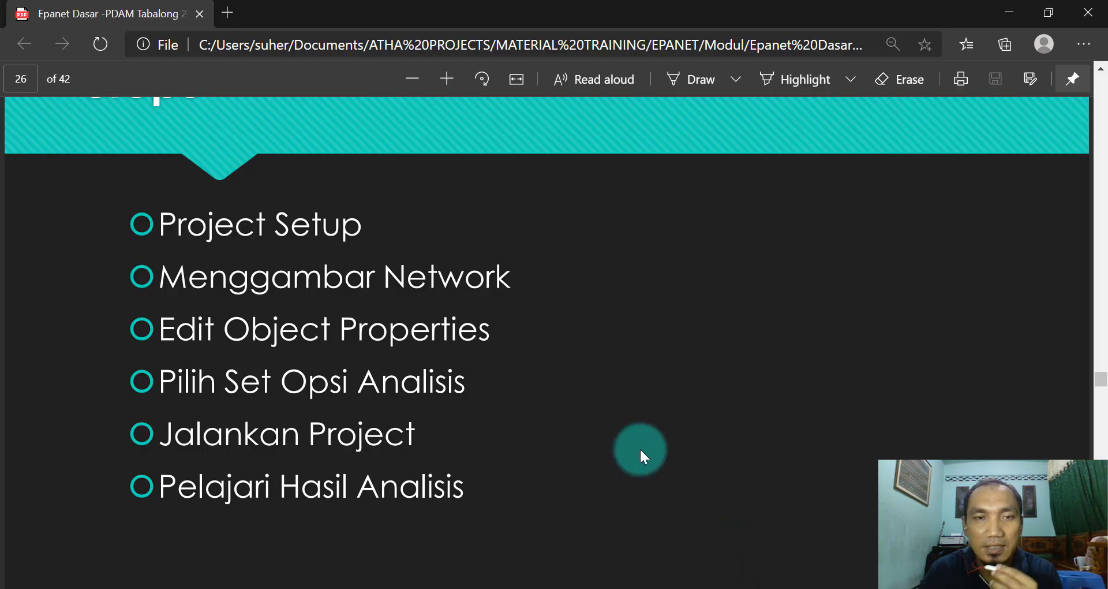
left_click_drag(162, 224, 361, 224)
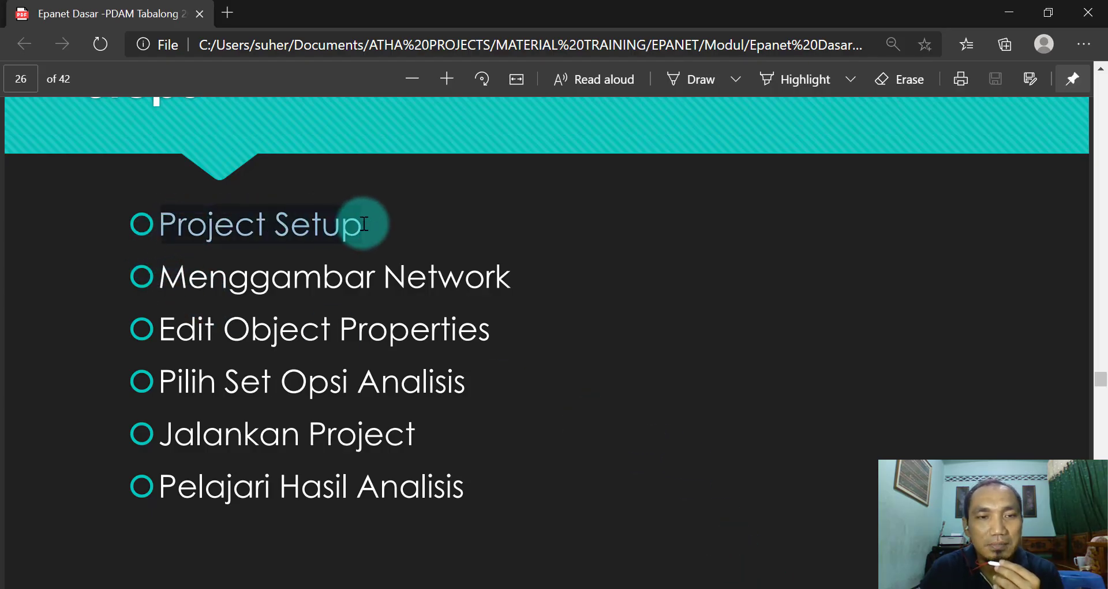
left_click(224, 275)
left_click_drag(225, 276, 511, 277)
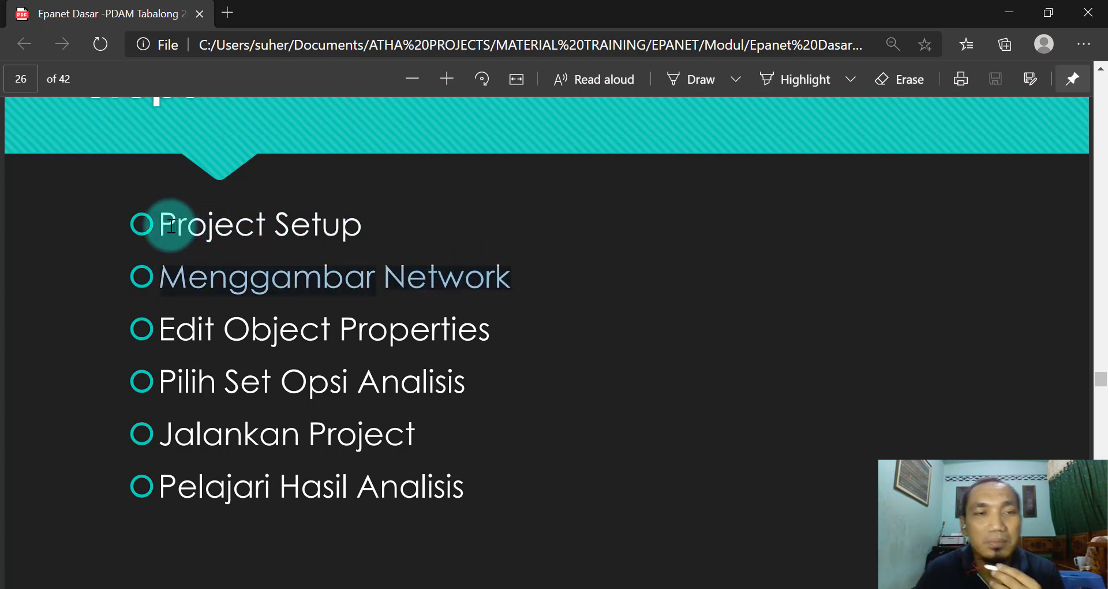
left_click_drag(164, 224, 374, 217)
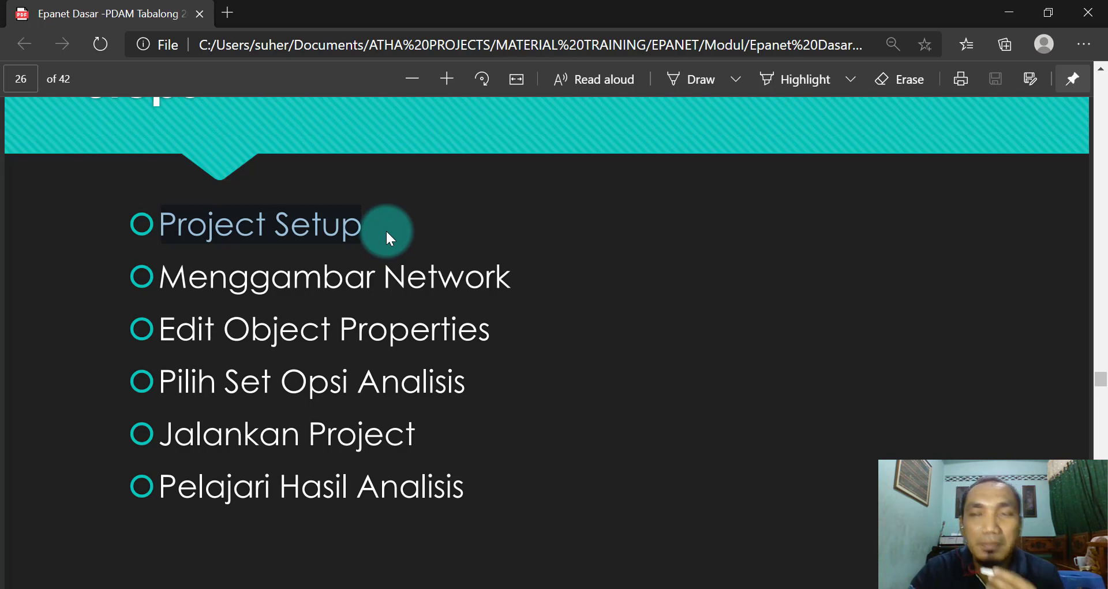
left_click(1009, 12)
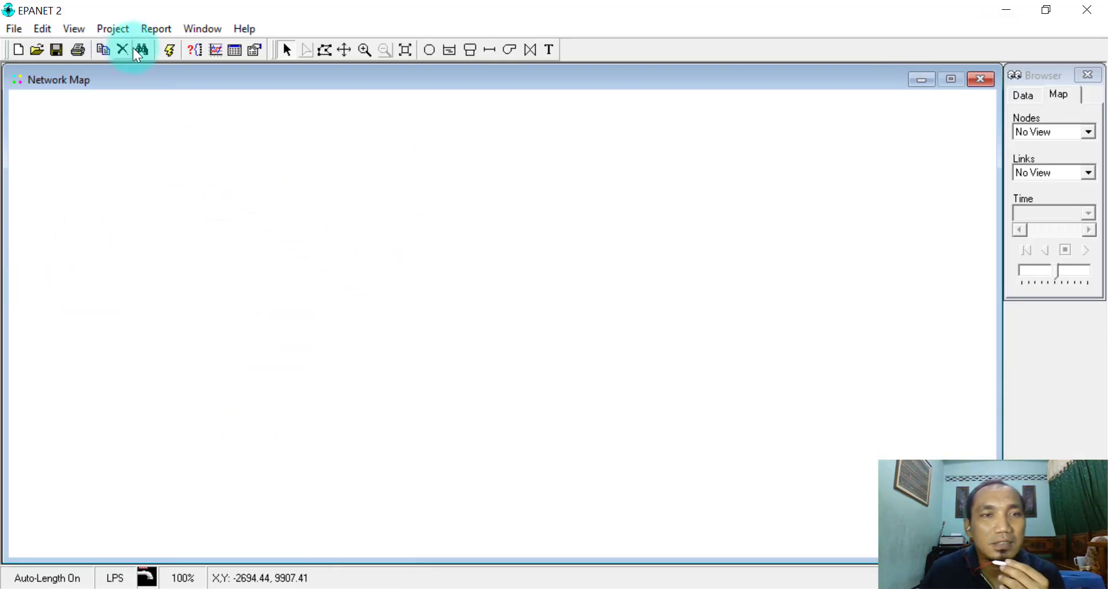
Open the project Defaults dialog and move it higher over the Network Map
left_click(160, 26)
left_click(116, 28)
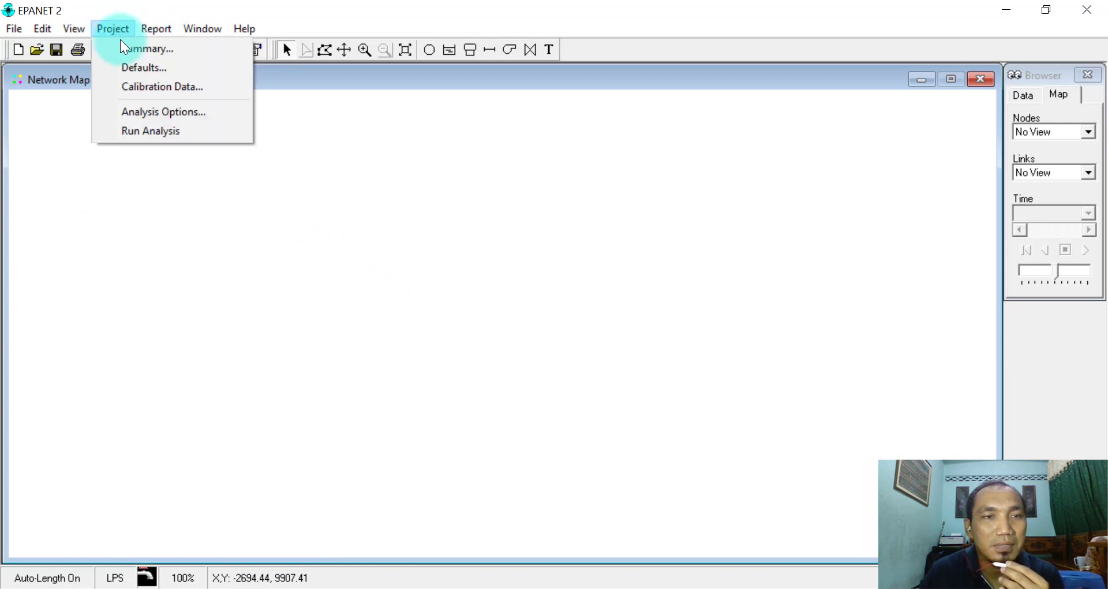
left_click(133, 68)
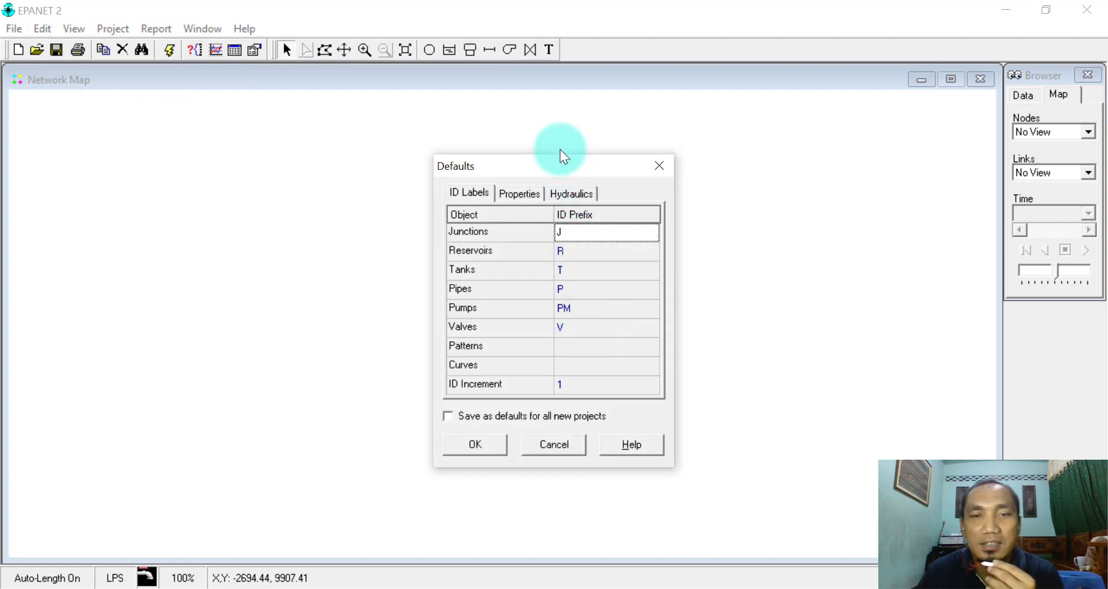
left_click_drag(578, 162, 531, 121)
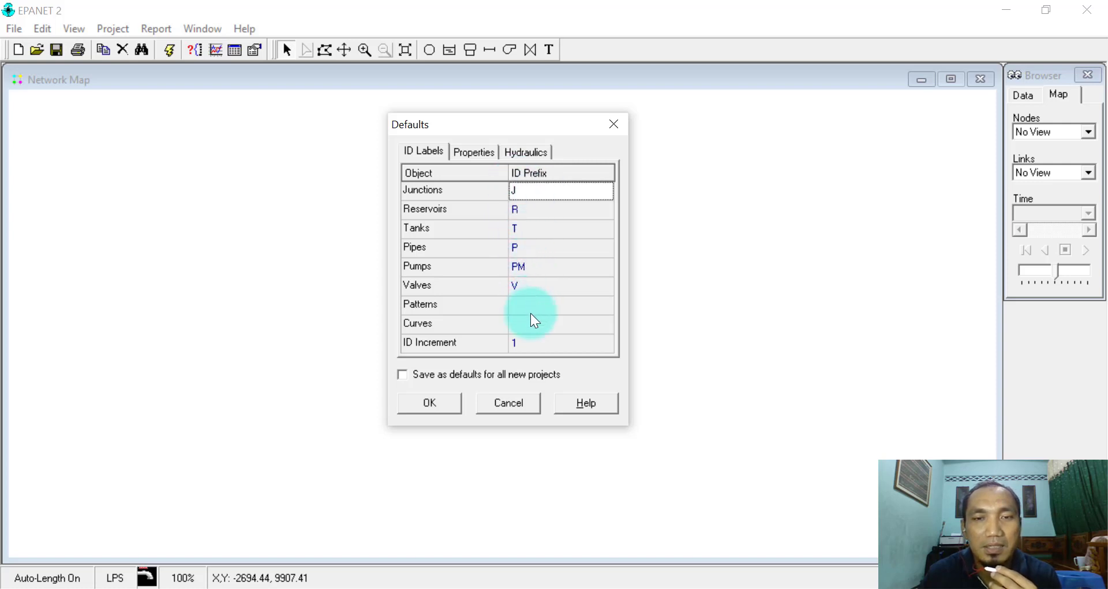
Look through the default ID prefixes for reservoirs, tanks, pipes, pumps and valves
left_click(531, 207)
left_click(535, 230)
left_click(539, 252)
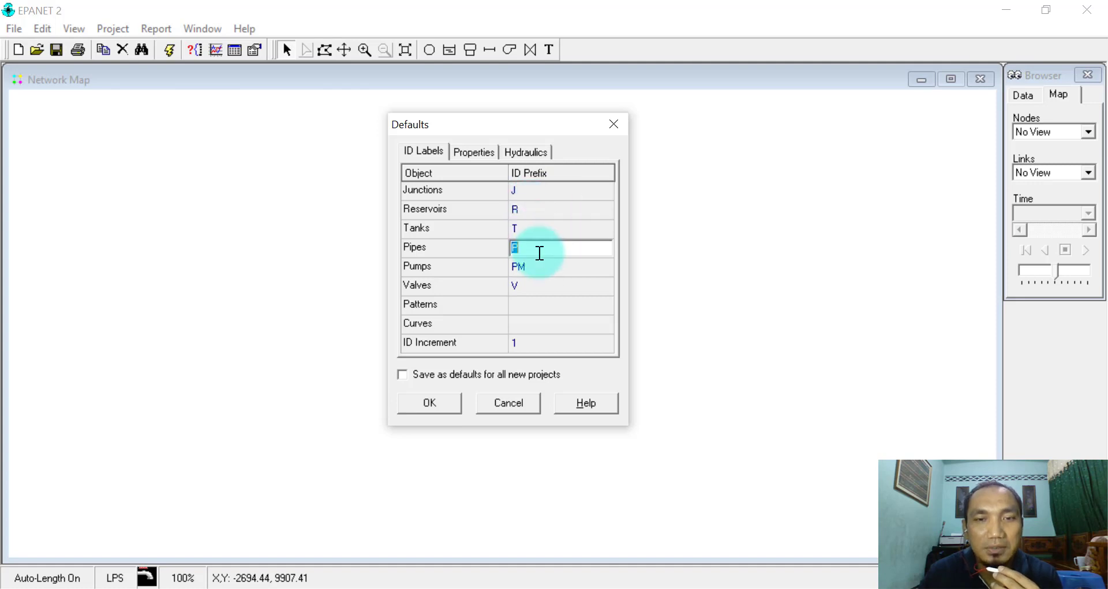
left_click(529, 273)
left_click(532, 289)
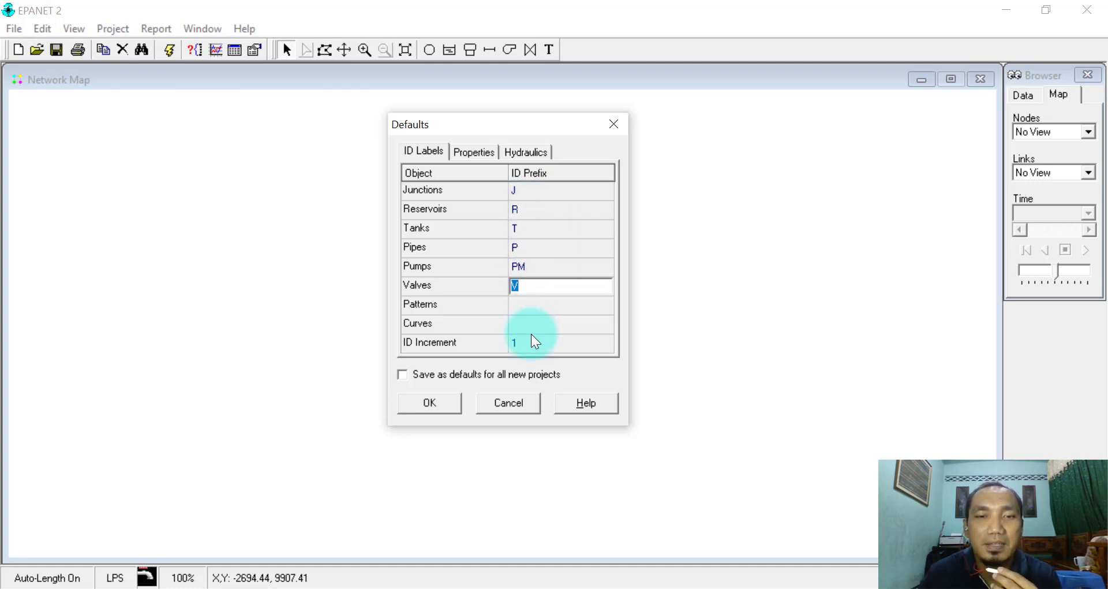
Try J- as the ID prefix for junctions and restore it to J
left_click(537, 189)
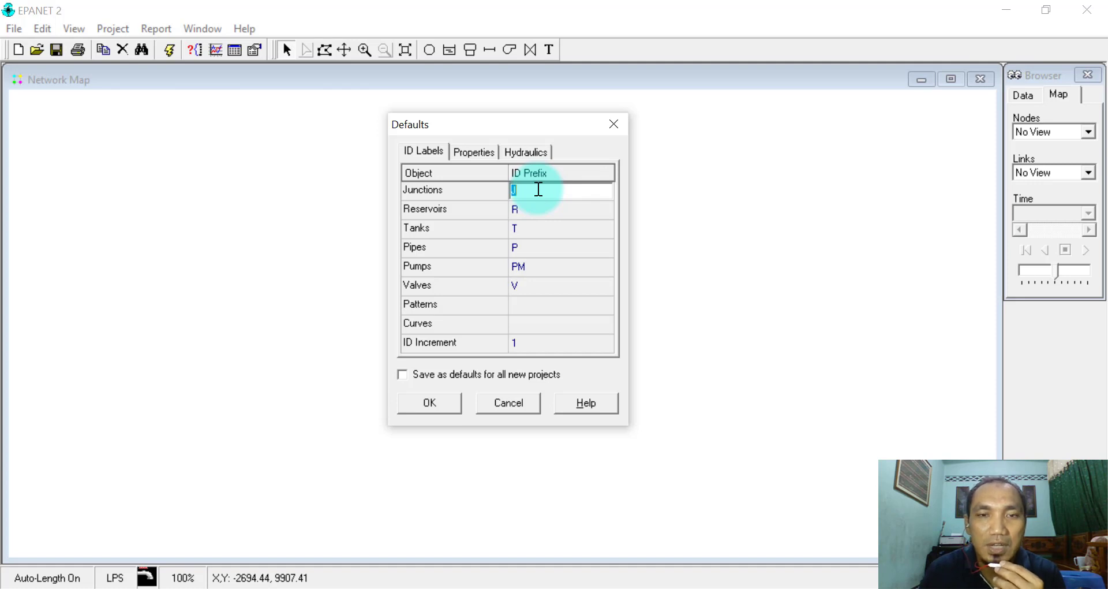
left_click(538, 189)
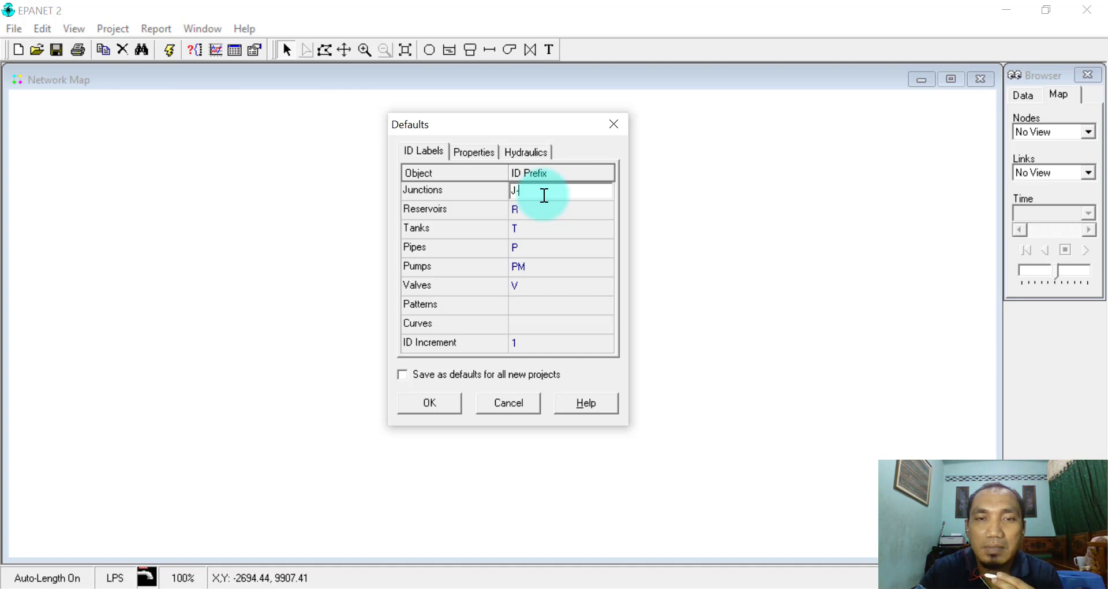
key("BackSpace")
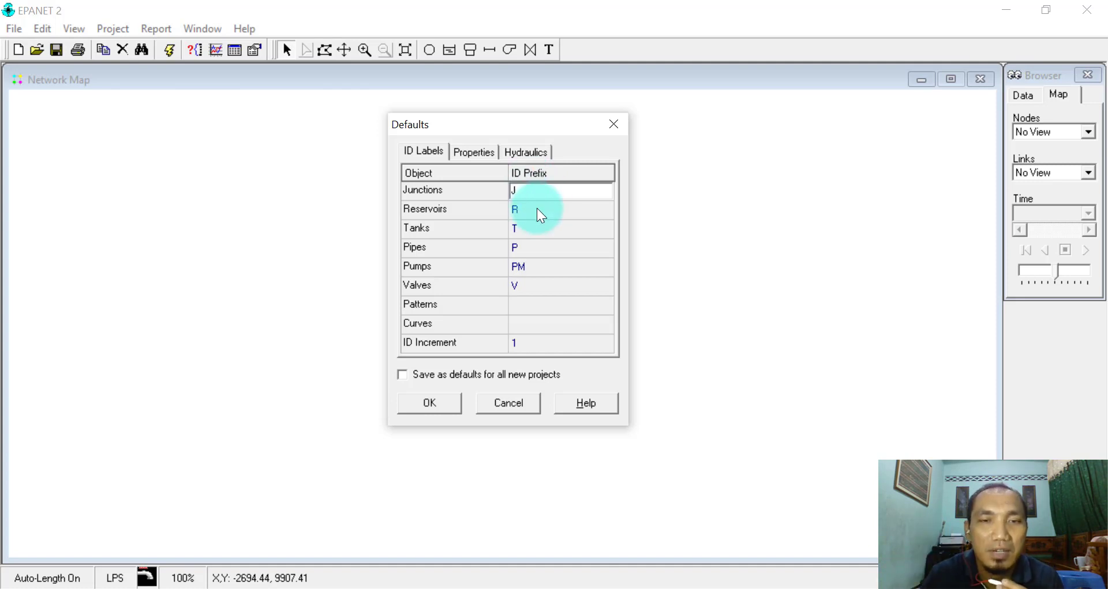
Check each ID prefix from Reservoirs down to Valves, as well as the ID Increment
left_click(537, 208)
left_click(545, 210)
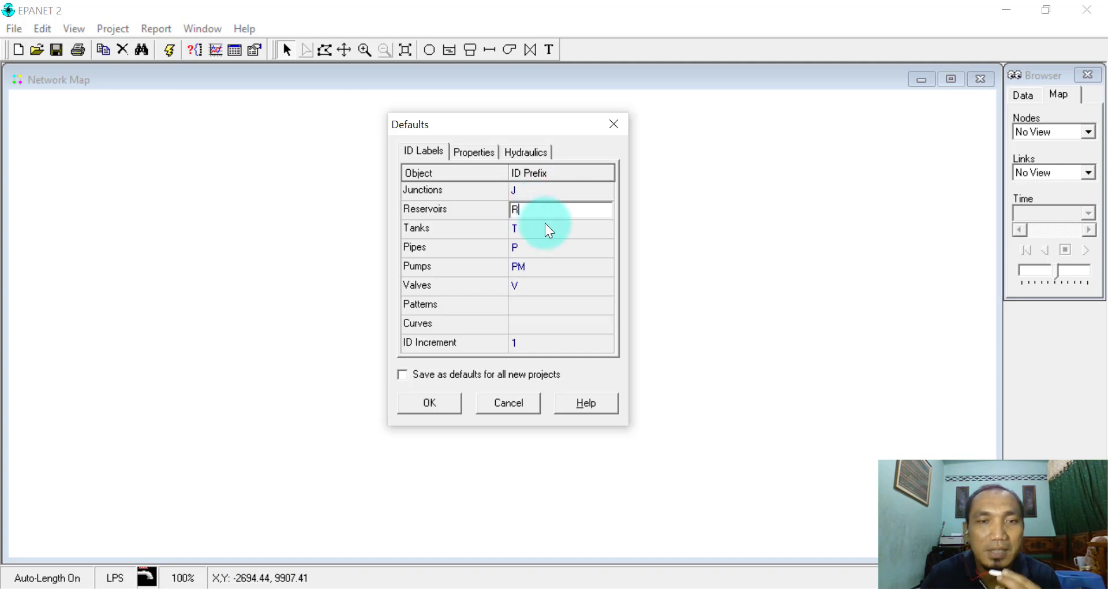
left_click(544, 228)
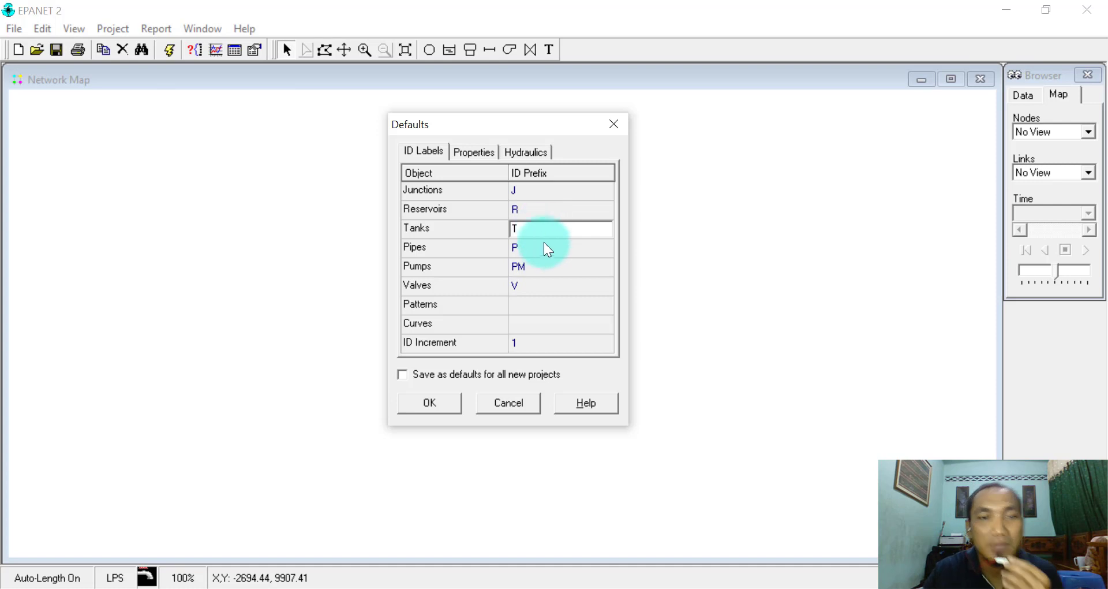
left_click(542, 248)
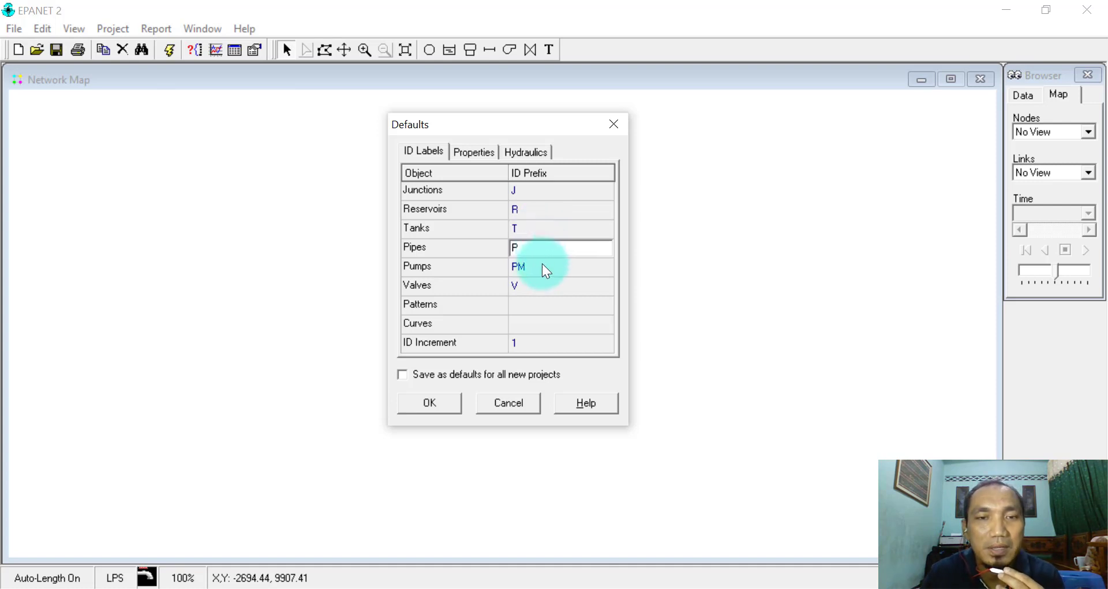
left_click(543, 268)
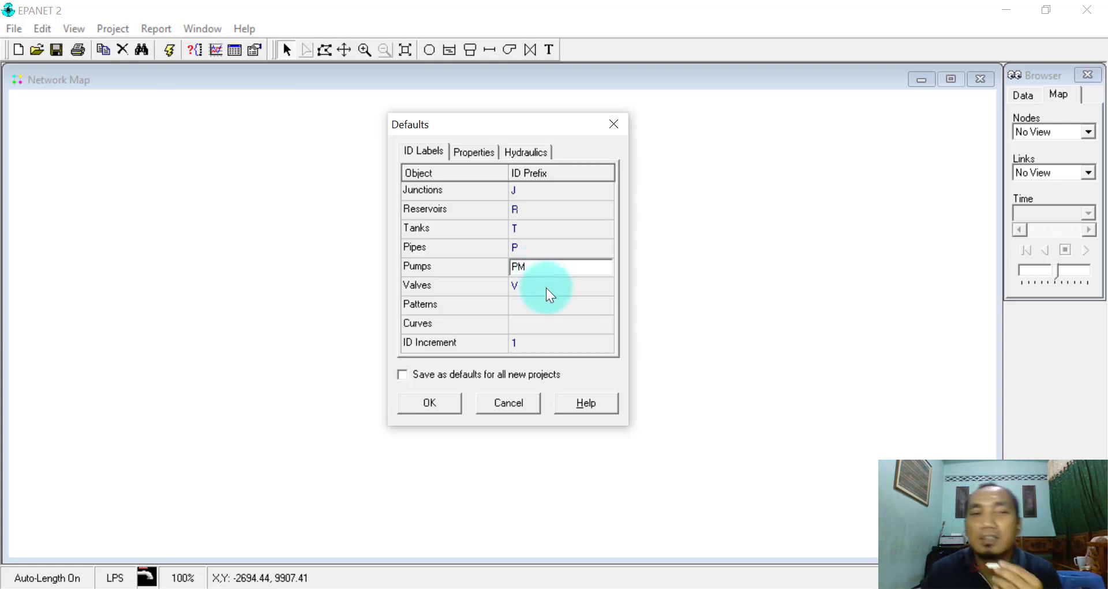
left_click(545, 286)
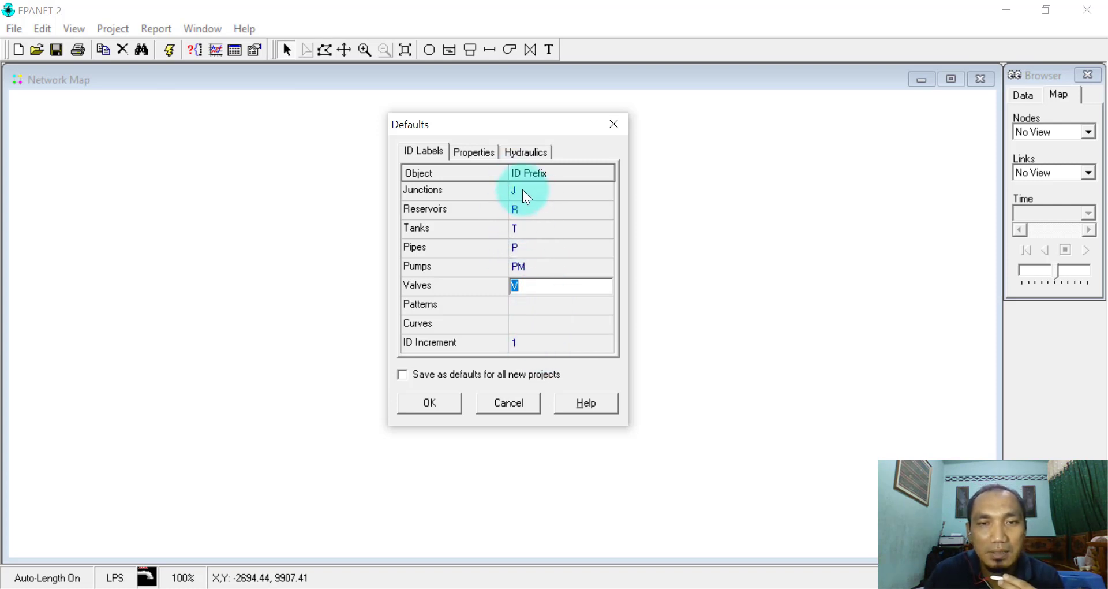
left_click(534, 339)
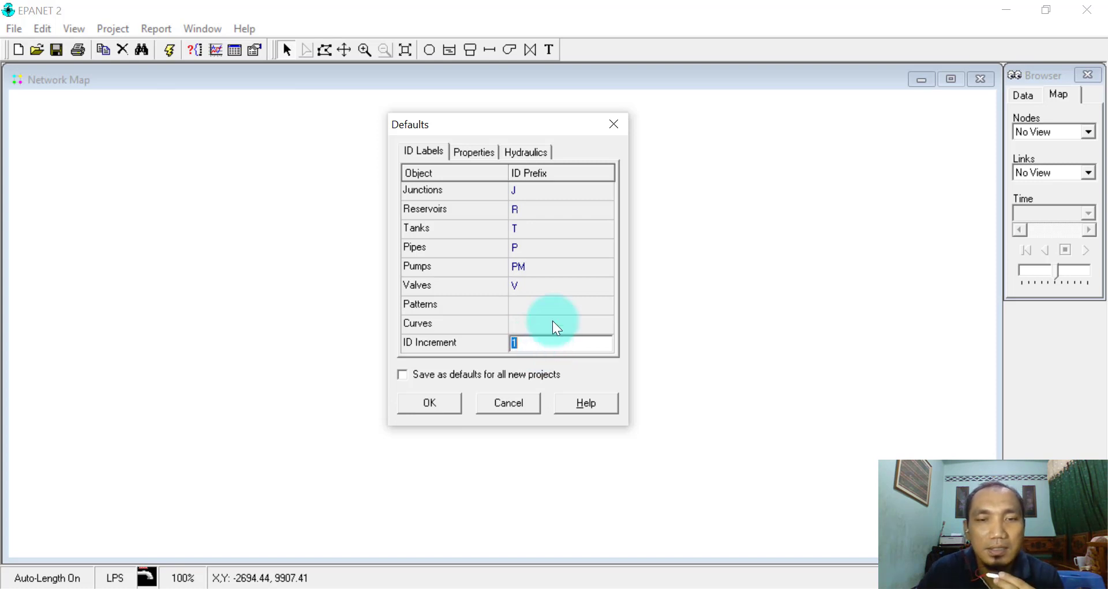
Review the default tank and pipe properties and set Auto Length to Off
left_click(474, 151)
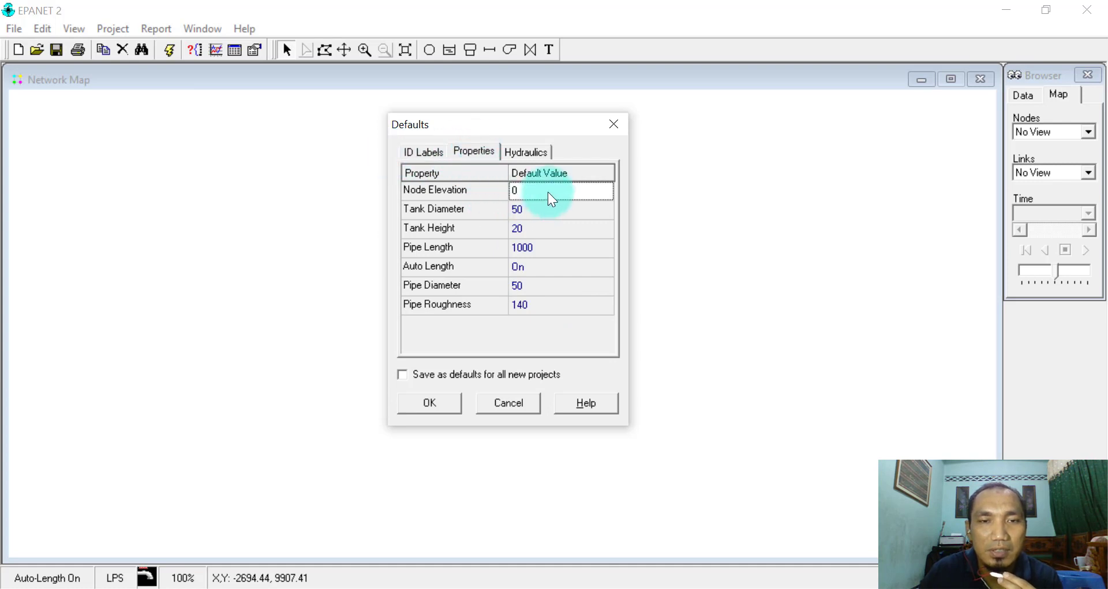
left_click(551, 211)
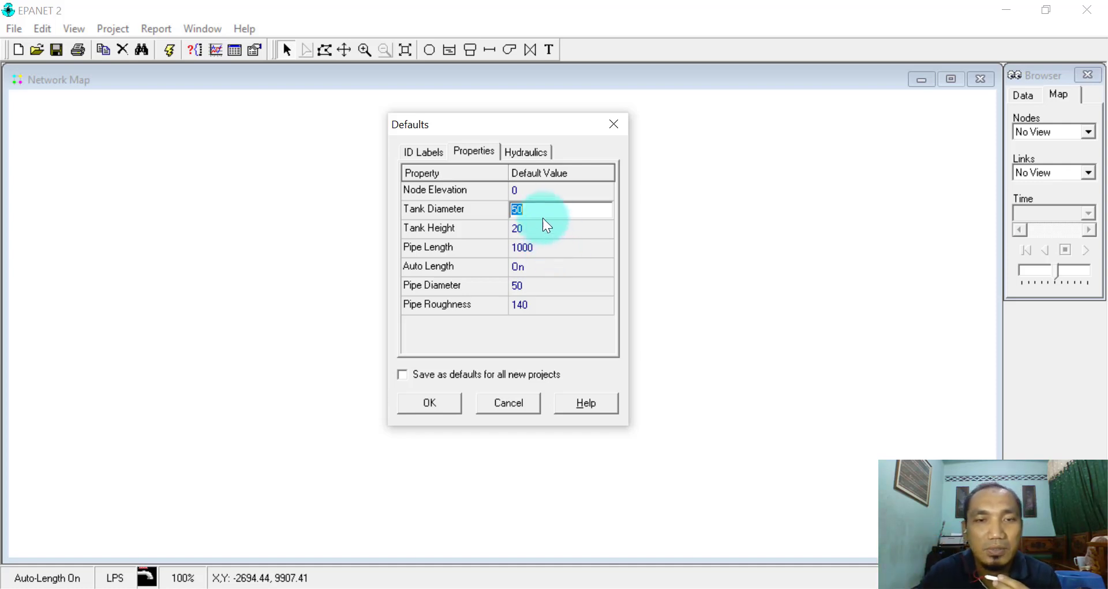
left_click(554, 247)
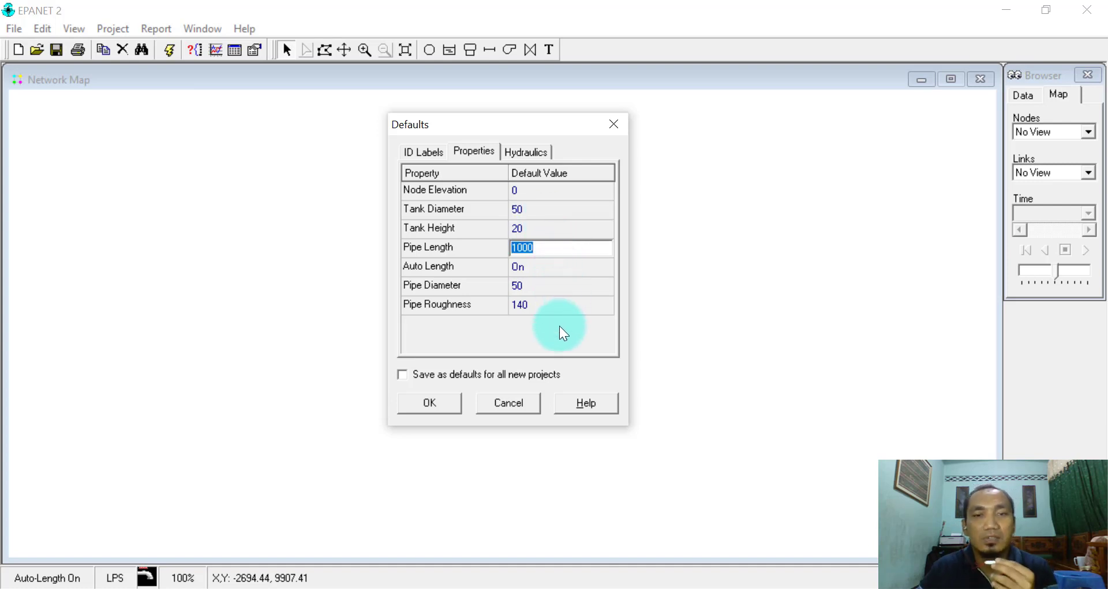
left_click(551, 270)
left_click(604, 268)
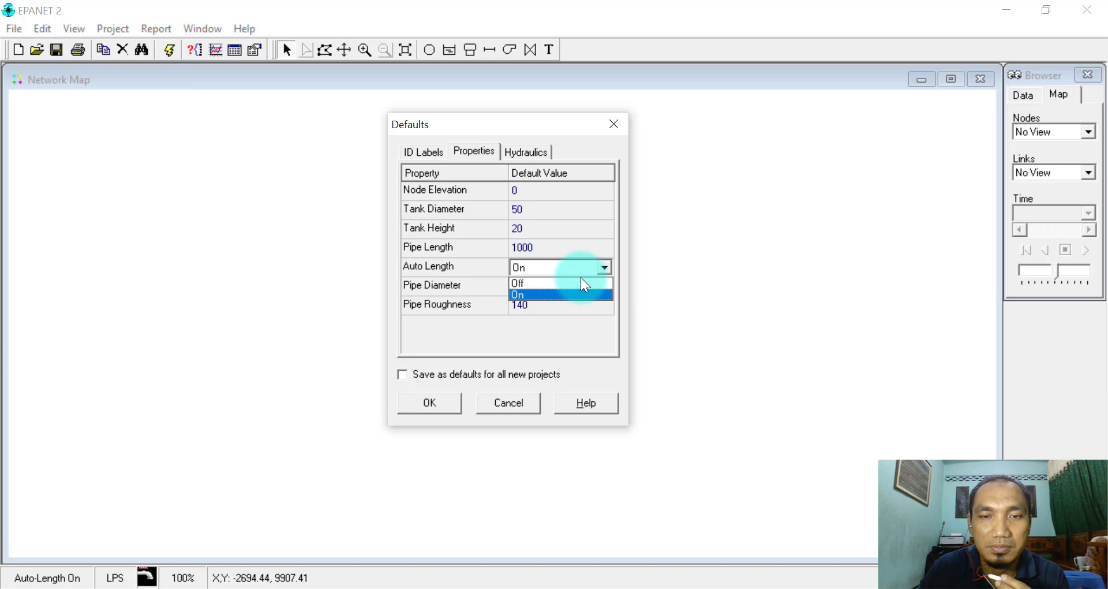
left_click(513, 285)
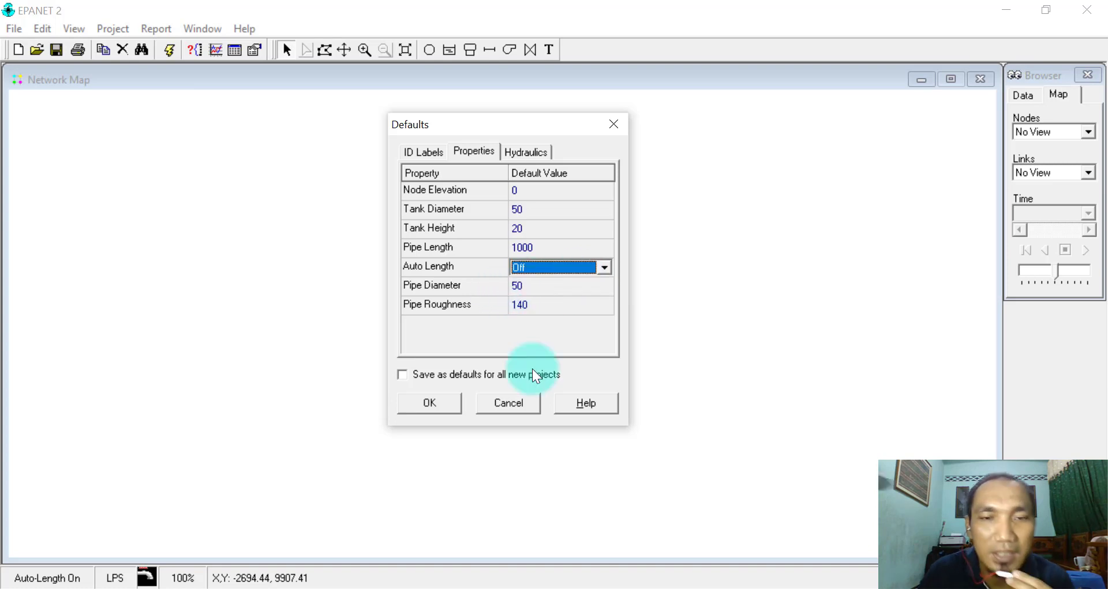
Set the hydraulic defaults to LPS flow units and the H-W headloss formula
left_click(533, 150)
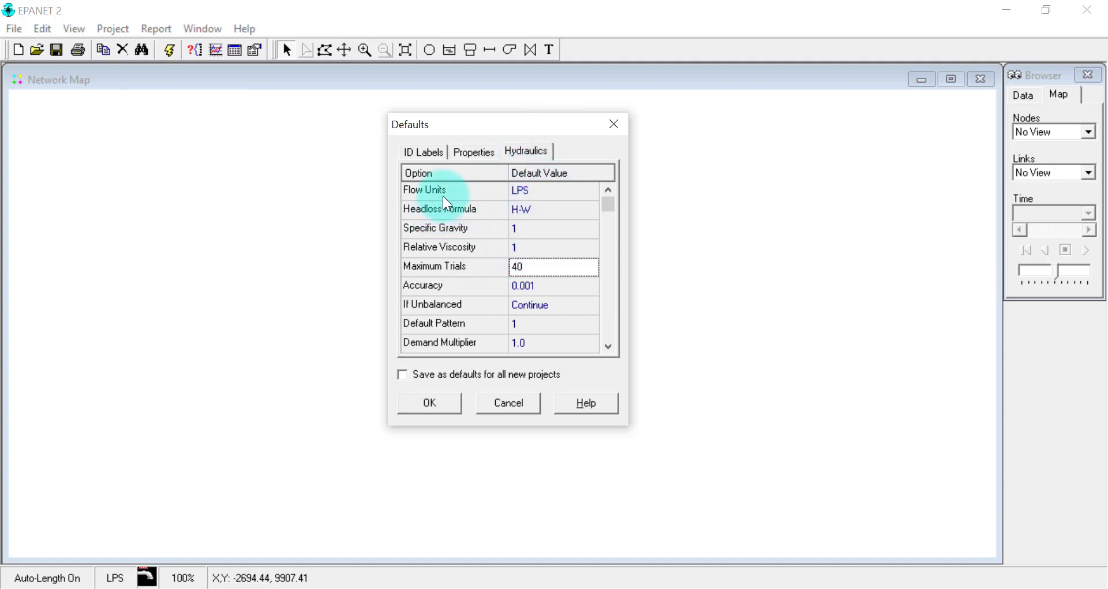
left_click(563, 191)
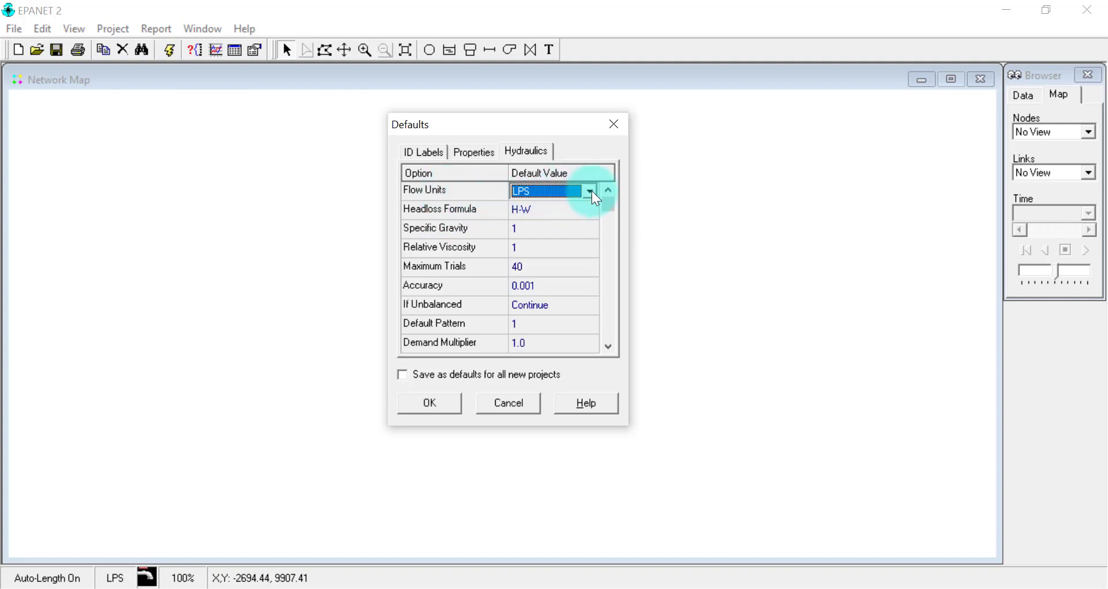
left_click(590, 191)
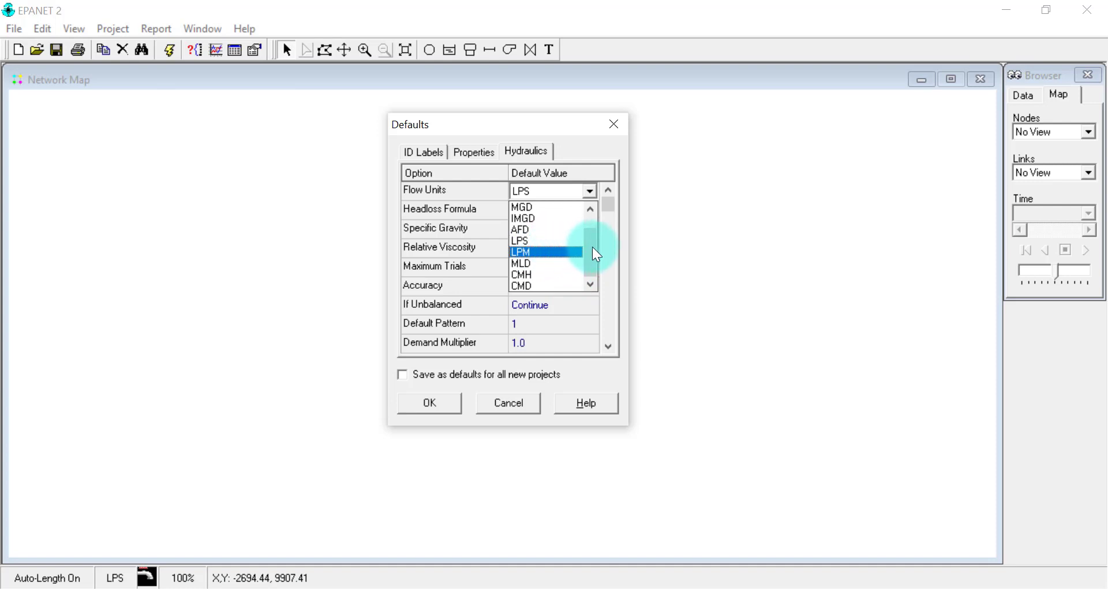
mouse_move(592, 247)
left_mouse_down()
mouse_move(594, 227)
mouse_move(591, 260)
left_mouse_up()
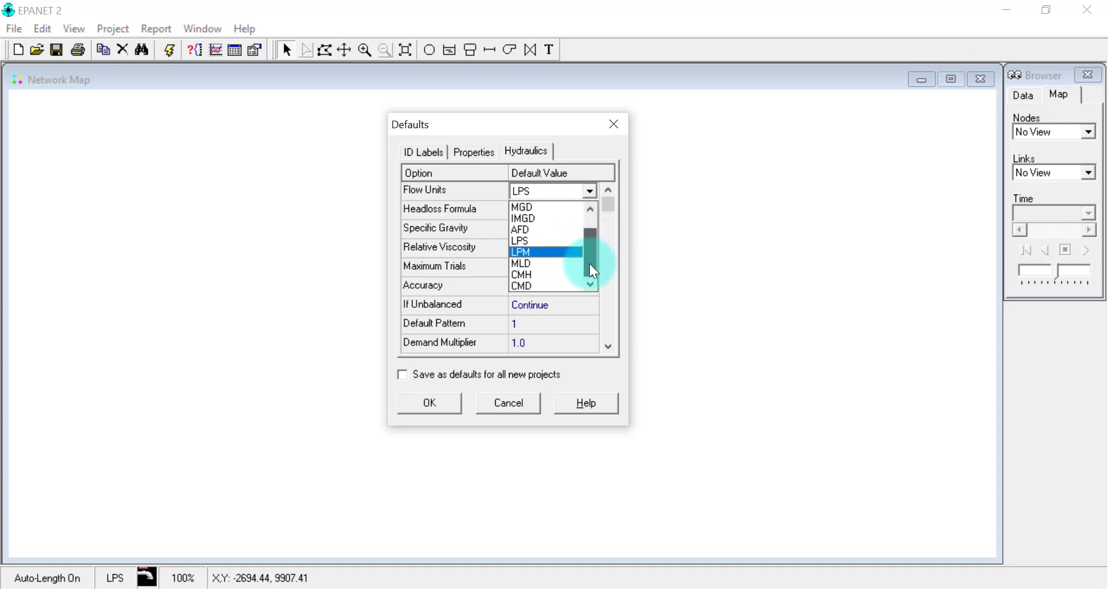
left_click(523, 241)
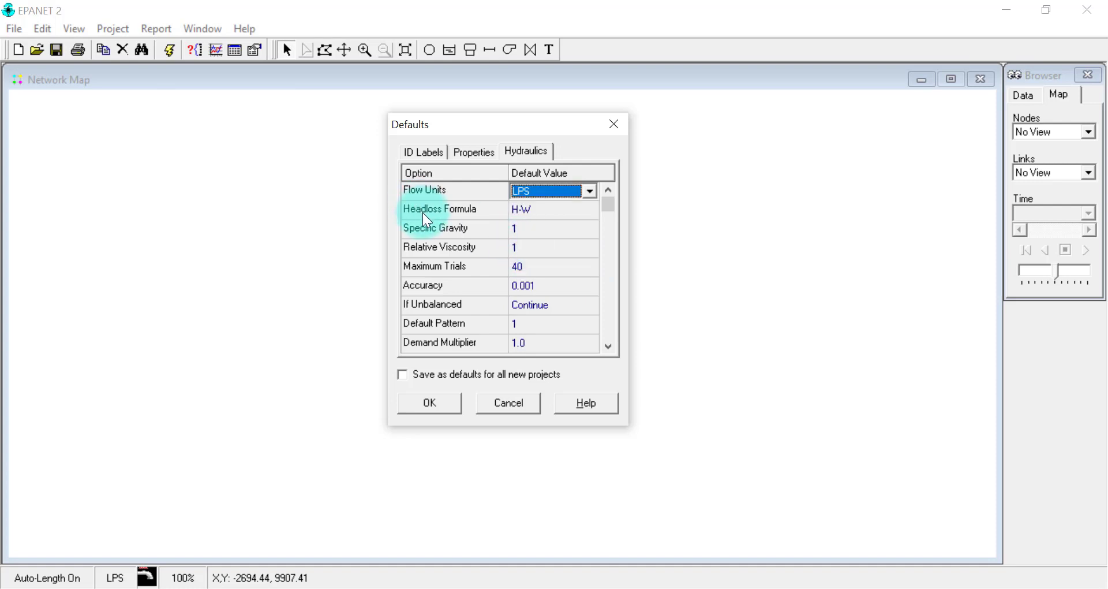
left_click(566, 209)
left_click(591, 212)
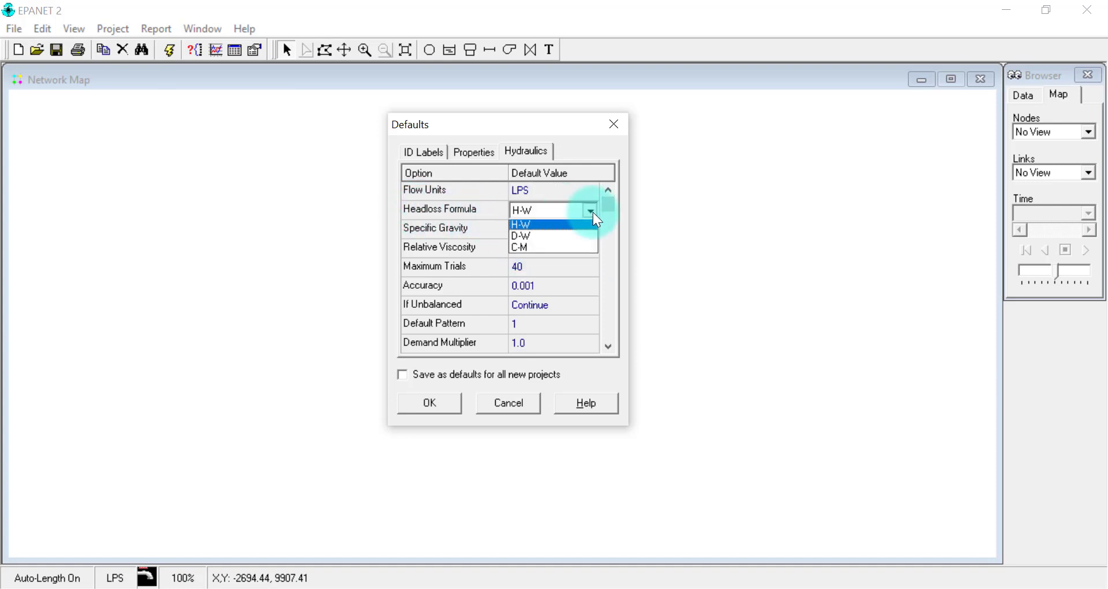
left_click(547, 226)
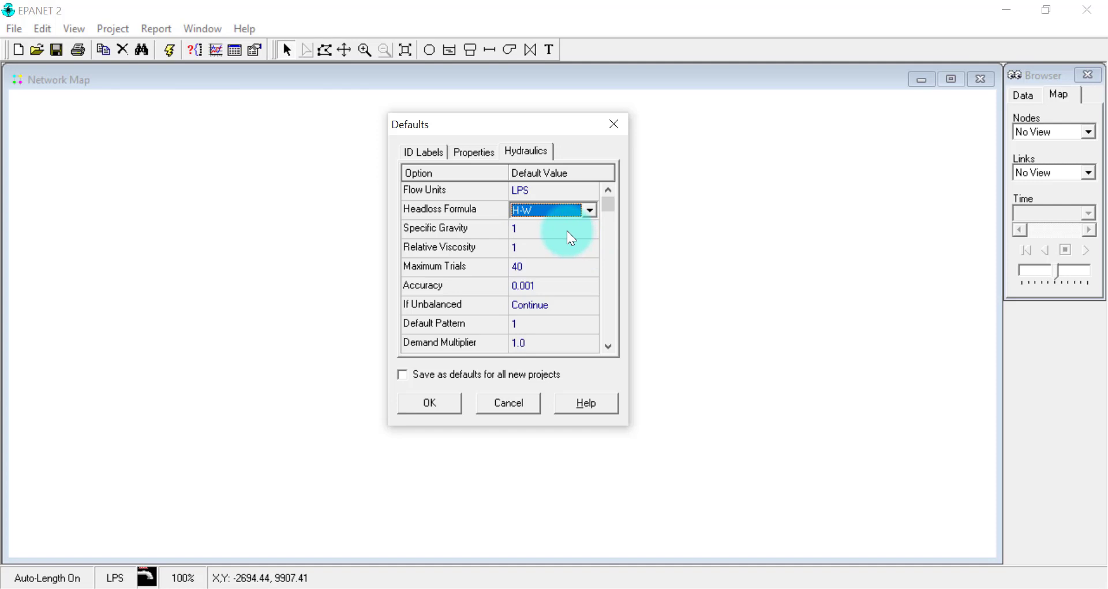
Examine the remaining hydraulic defaults, from Maximum Trials and Accuracy down to the end of the option list
left_click(556, 267)
left_click(562, 286)
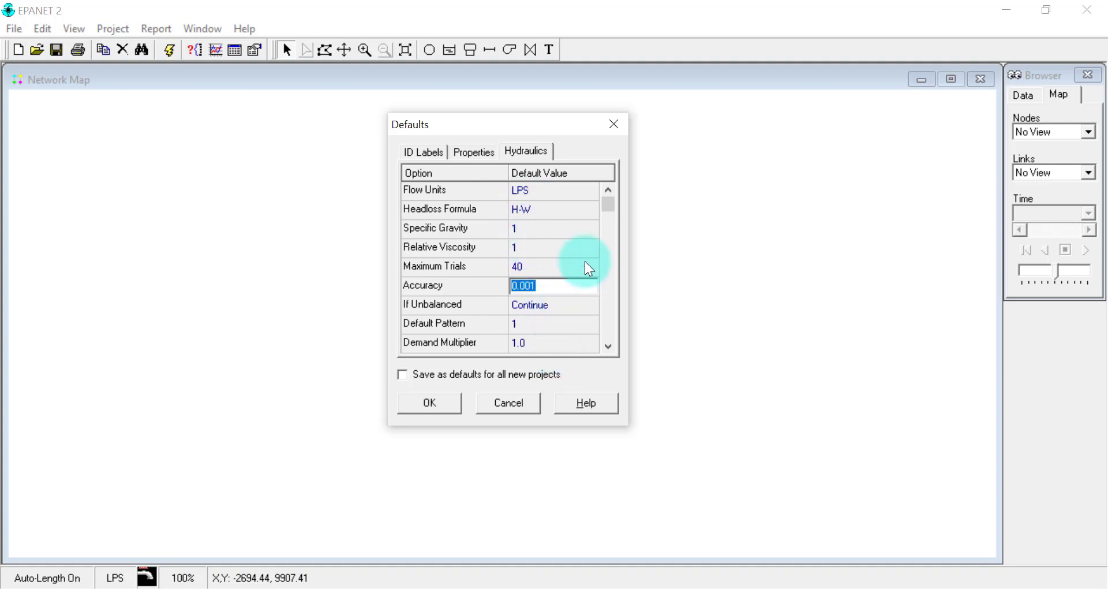
left_click(609, 346)
left_click(609, 346)
left_click(609, 347)
left_click(609, 346)
left_click(609, 346)
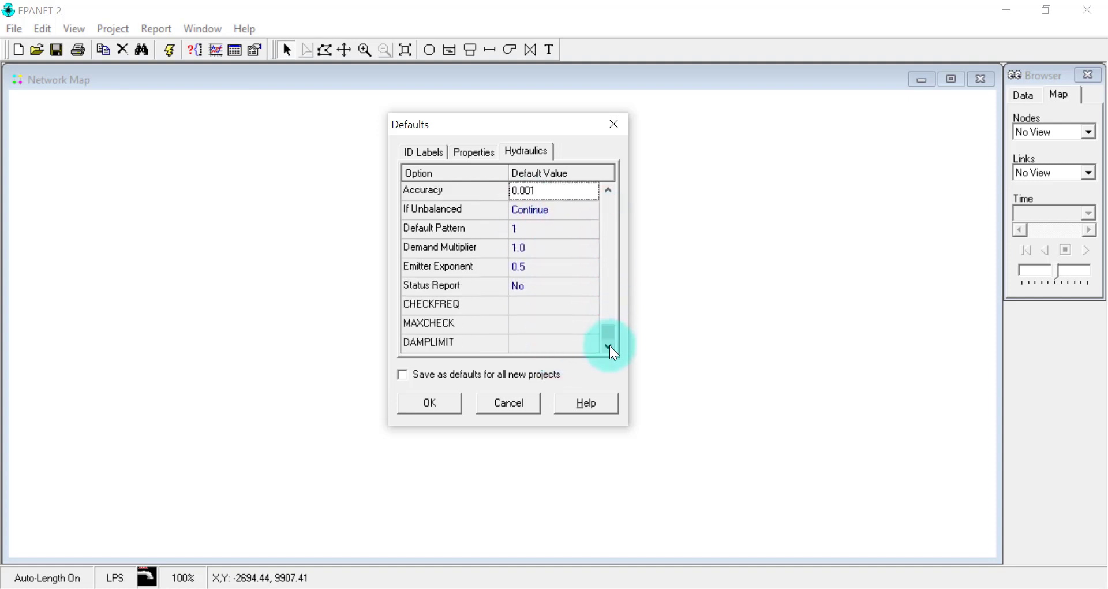
left_click_drag(619, 226, 620, 188)
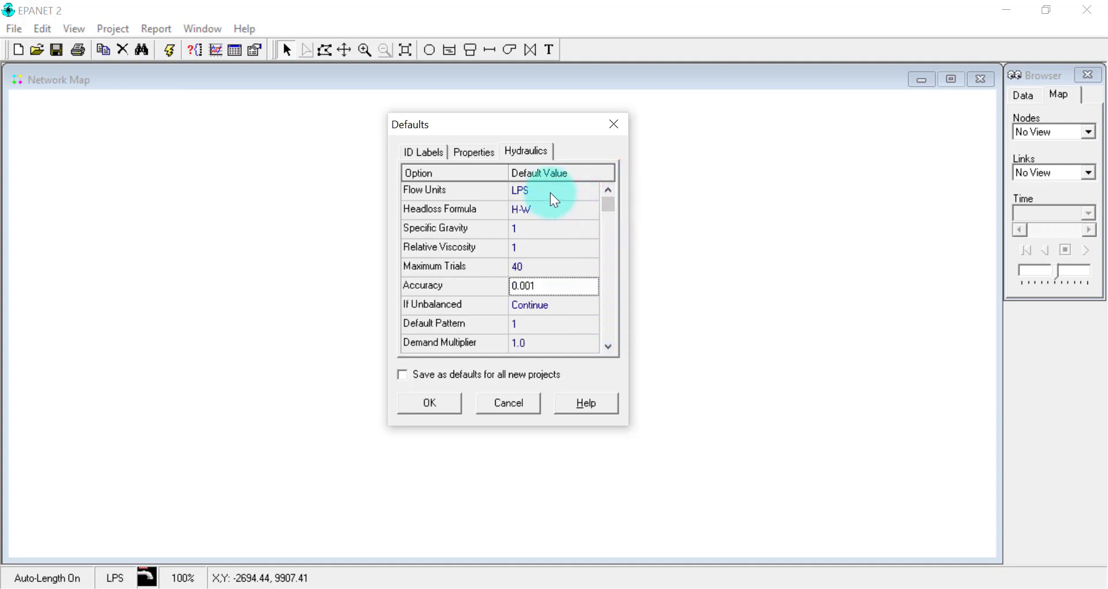
Recheck the hydraulic, property and ID label defaults, and save them as defaults for all new projects
left_click(551, 193)
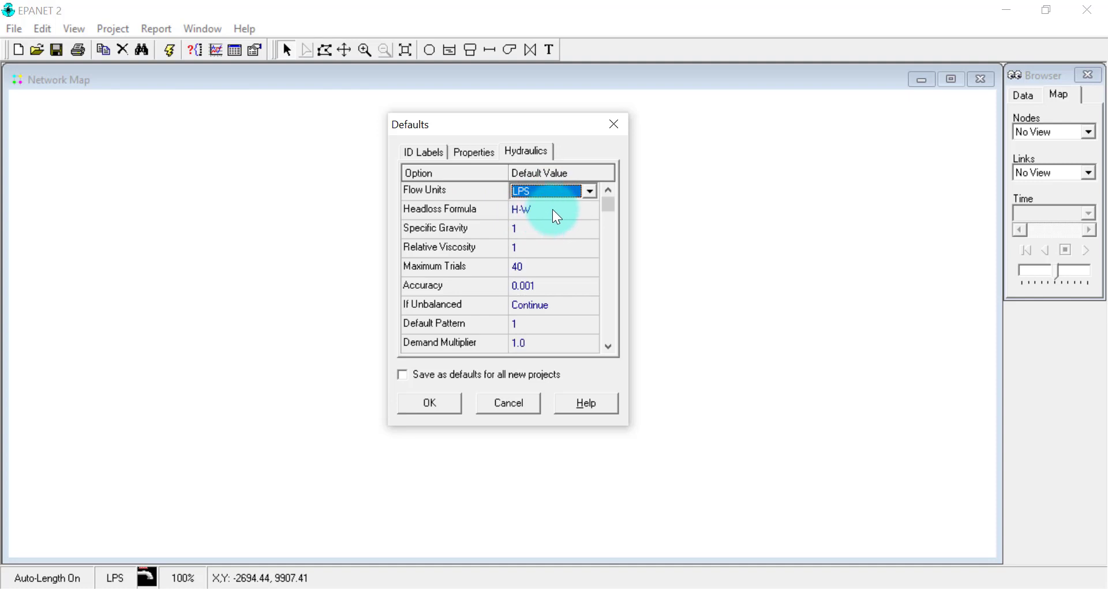
left_click(553, 209)
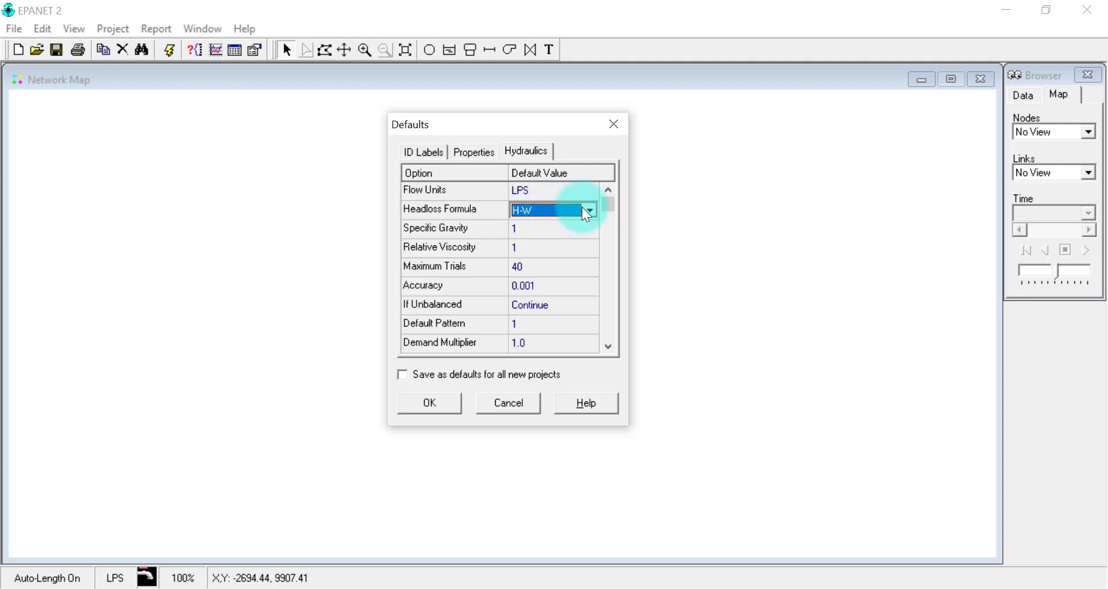
left_click(468, 150)
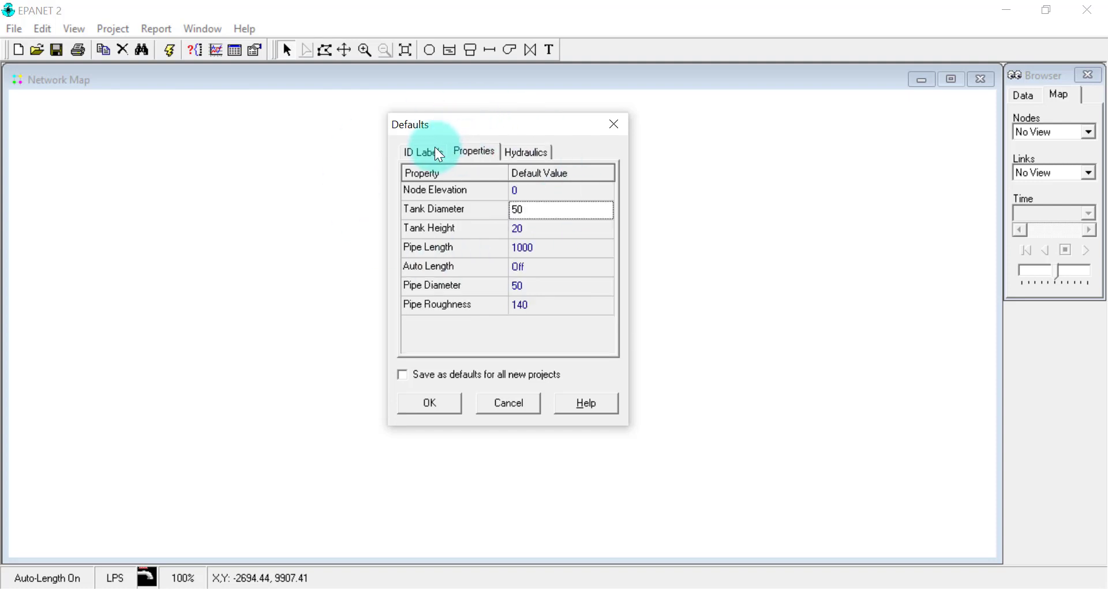
left_click(435, 150)
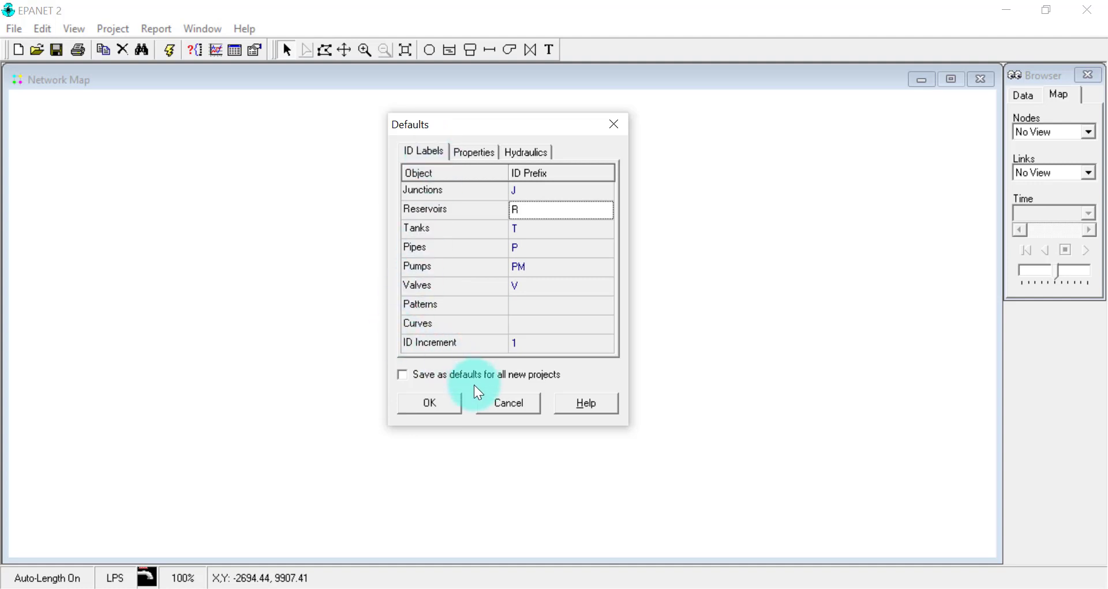
left_click(462, 374)
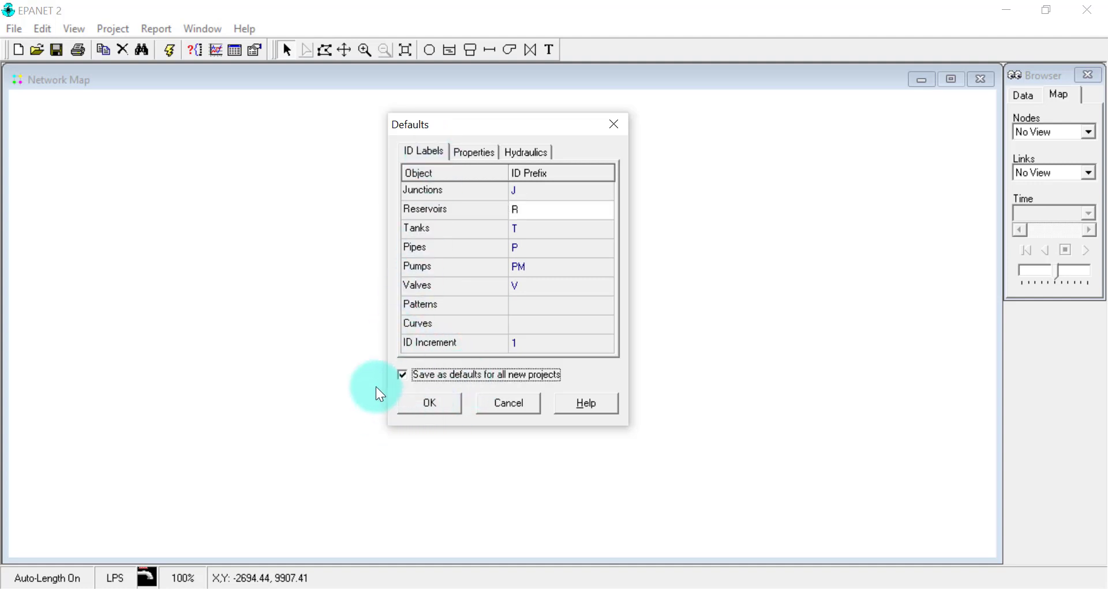
left_click(439, 407)
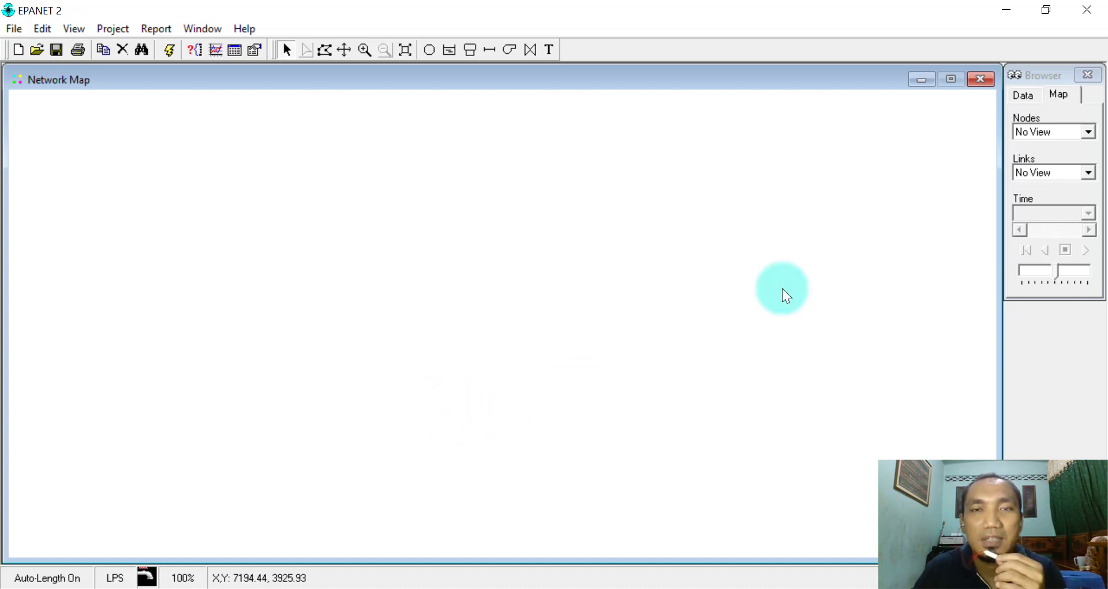
Close EPANET and relaunch it with a new empty project
left_click(1092, 10)
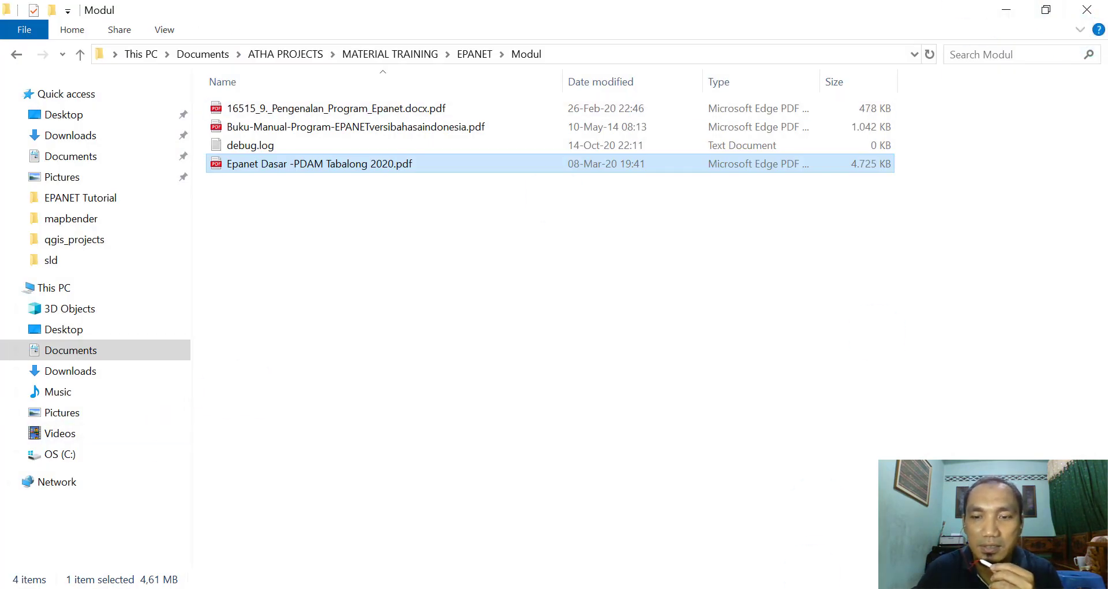
left_click(751, 587)
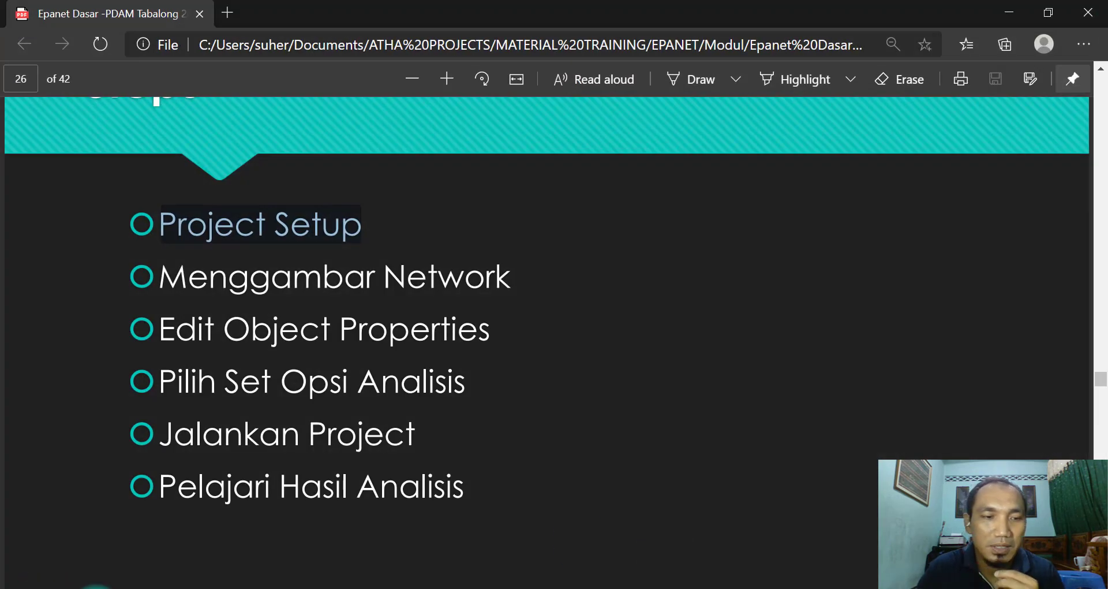
left_click(96, 587)
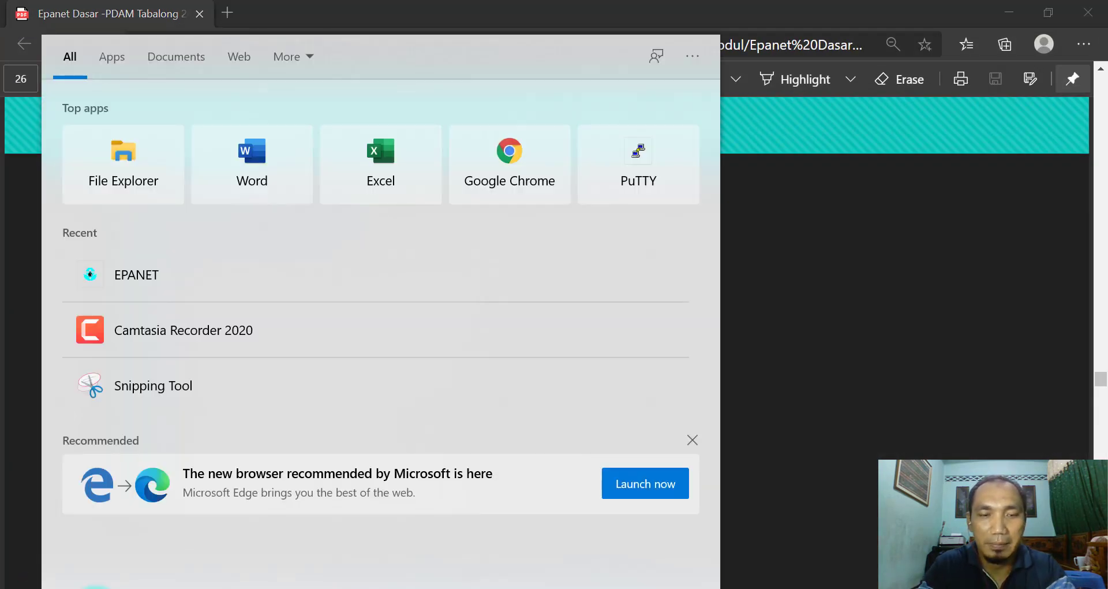
type("epan")
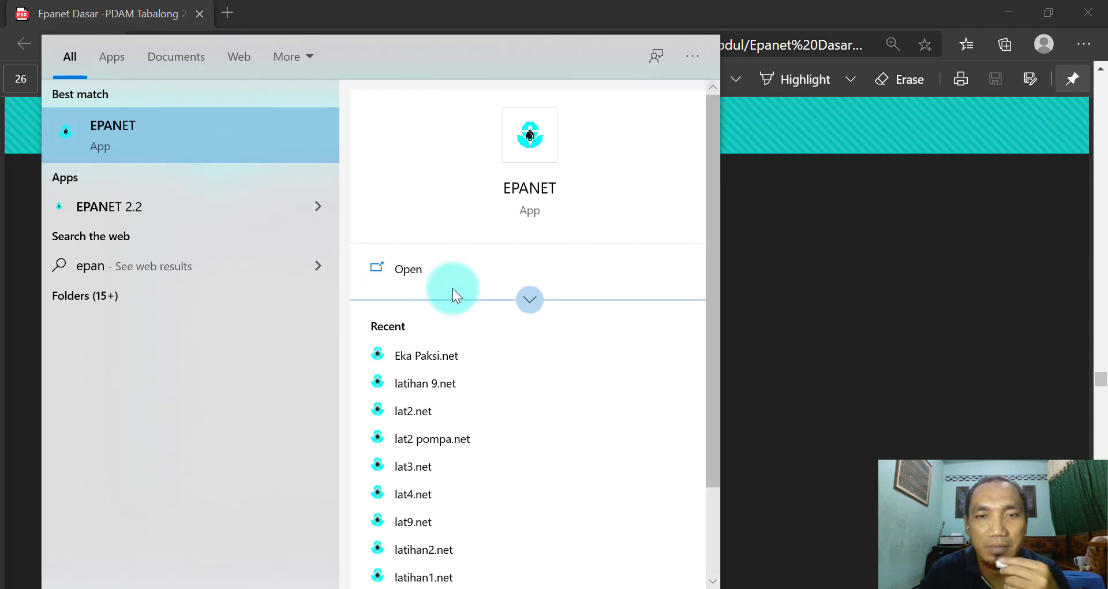
left_click(549, 193)
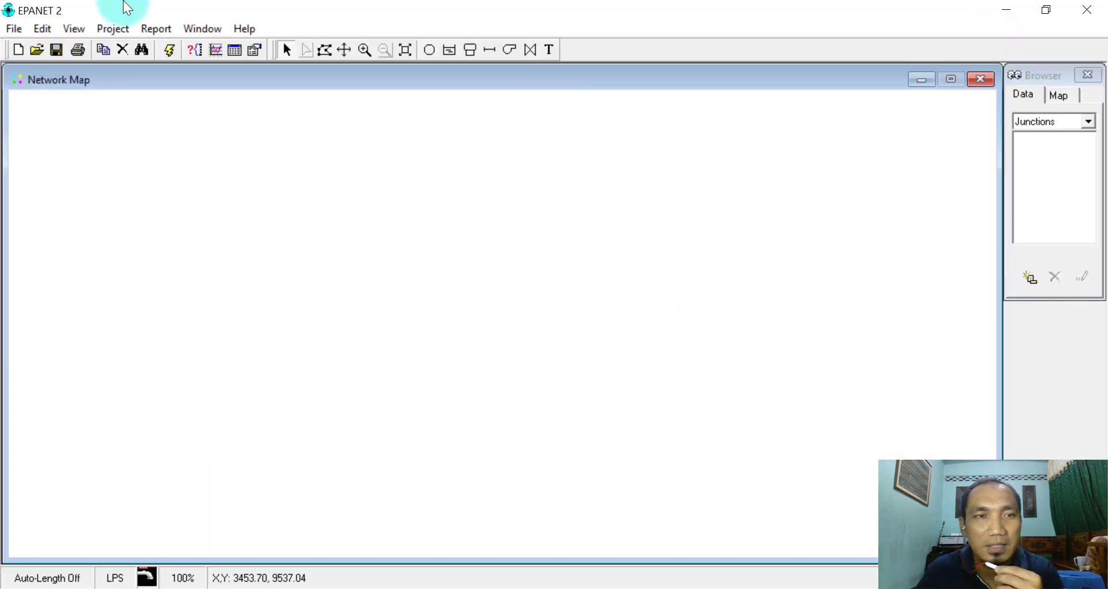
Check the new project's default ID prefixes and ID Increment, and close the defaults without changes
left_click(151, 27)
mouse_move(127, 27)
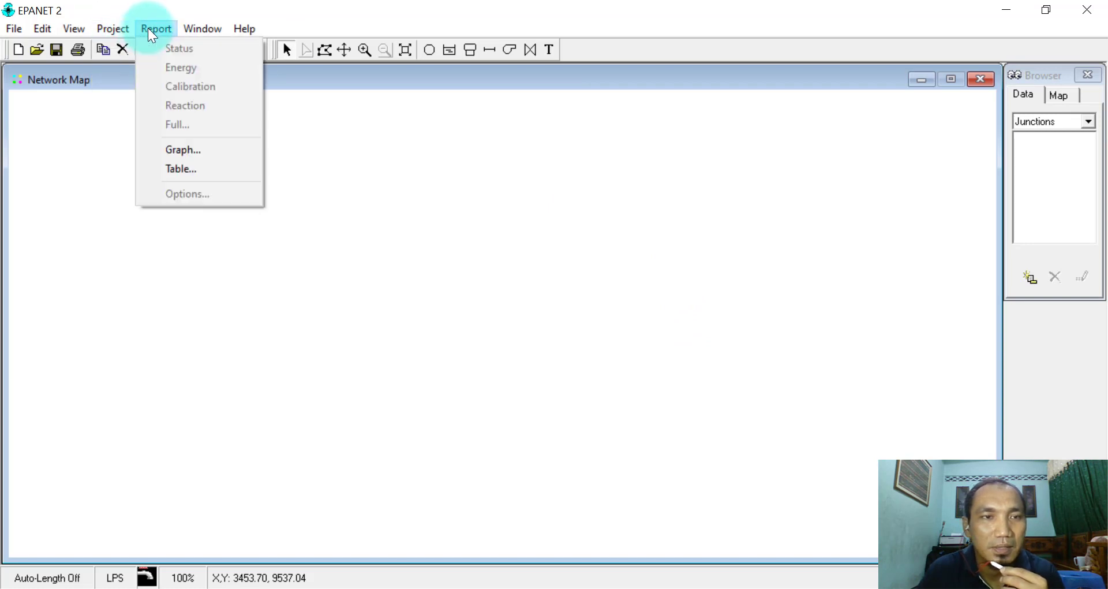
left_click(129, 67)
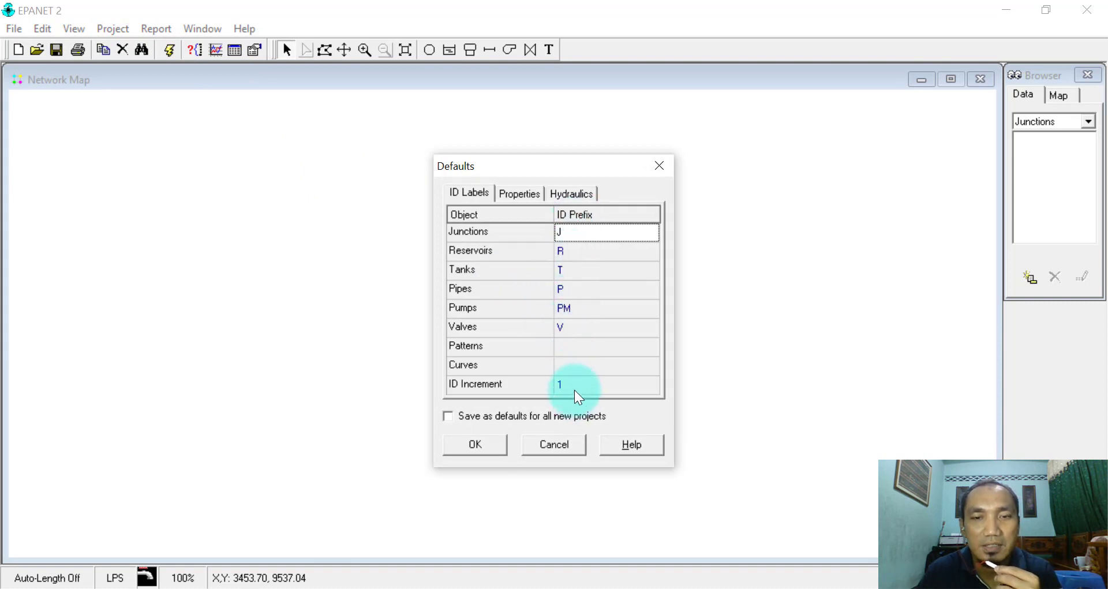
left_click(508, 196)
left_click(472, 194)
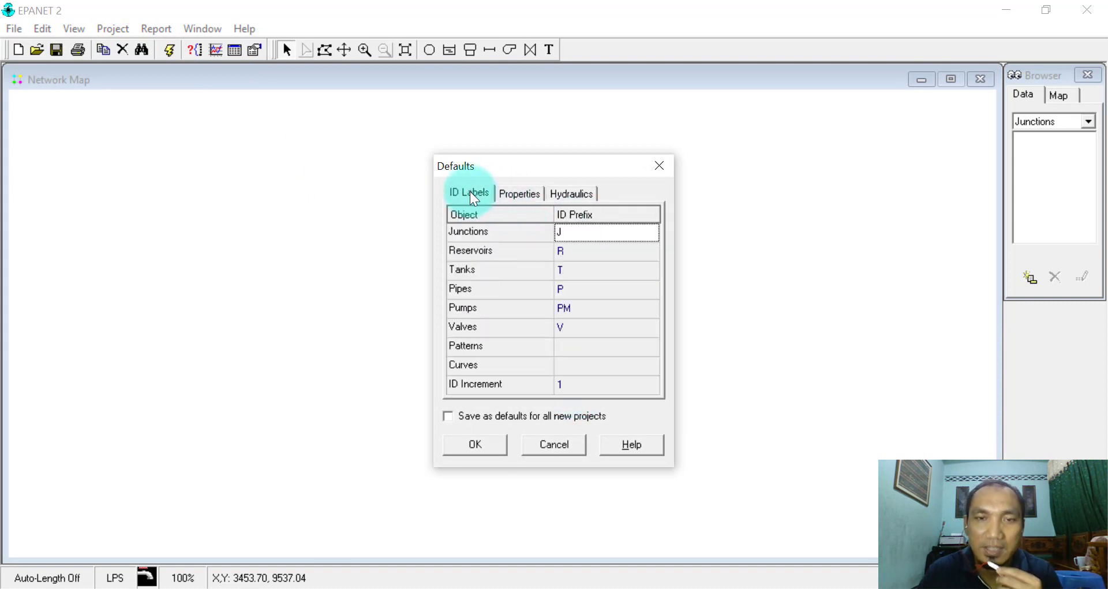
left_click(661, 166)
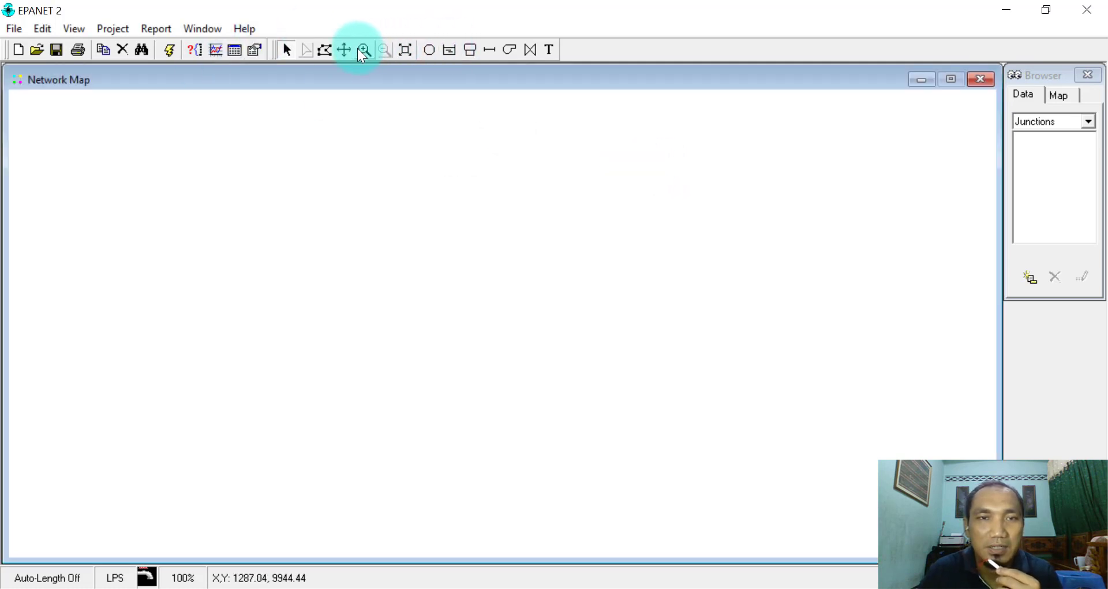
Place five junctions in a rough ring around the middle of the network map
left_click(434, 50)
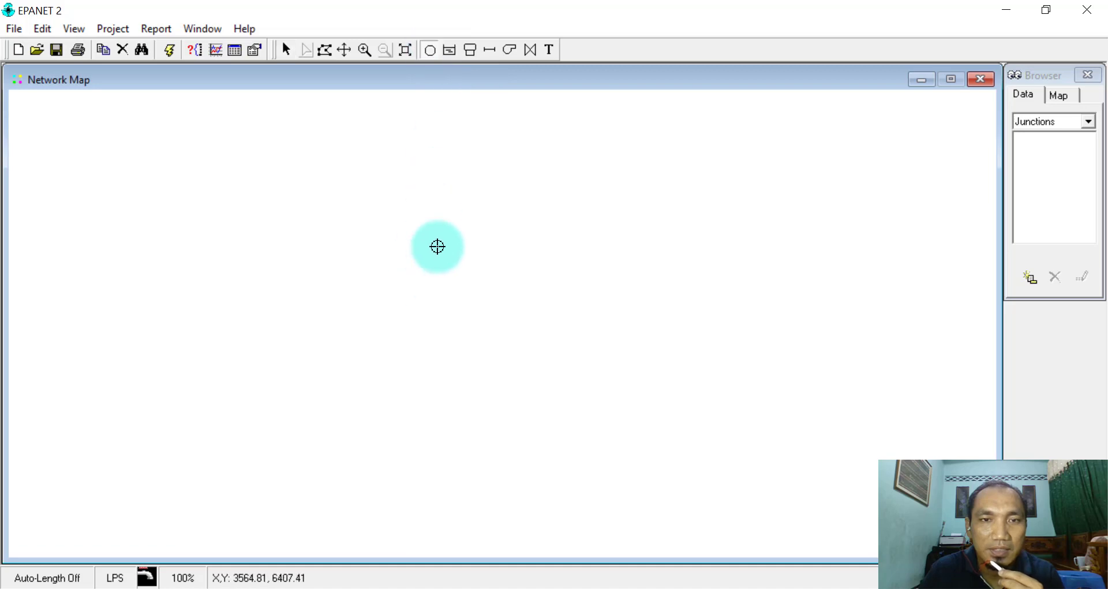
left_click(444, 215)
left_click(536, 259)
left_click(513, 341)
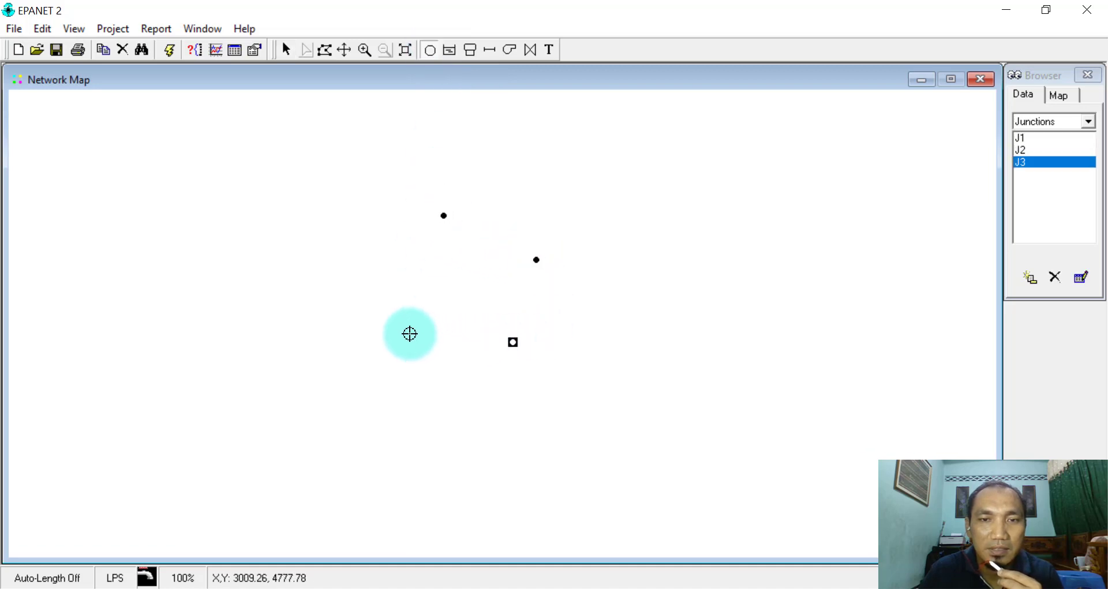
left_click(409, 334)
left_click(350, 300)
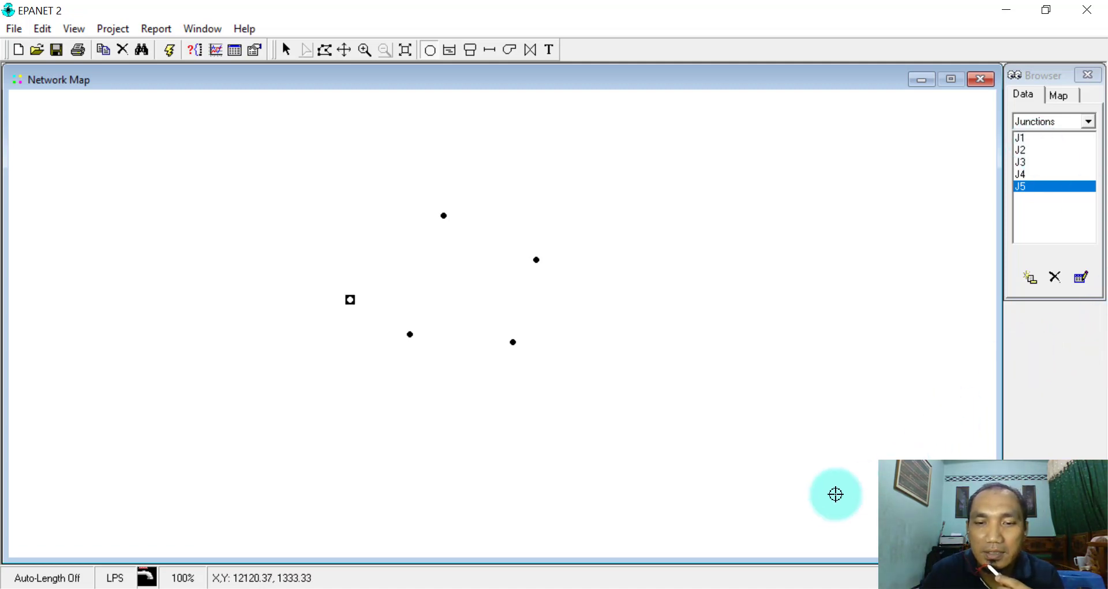
Switch to the Epanet Dasar training PDF in Edge and consult the list of project steps on page 26
left_click(777, 588)
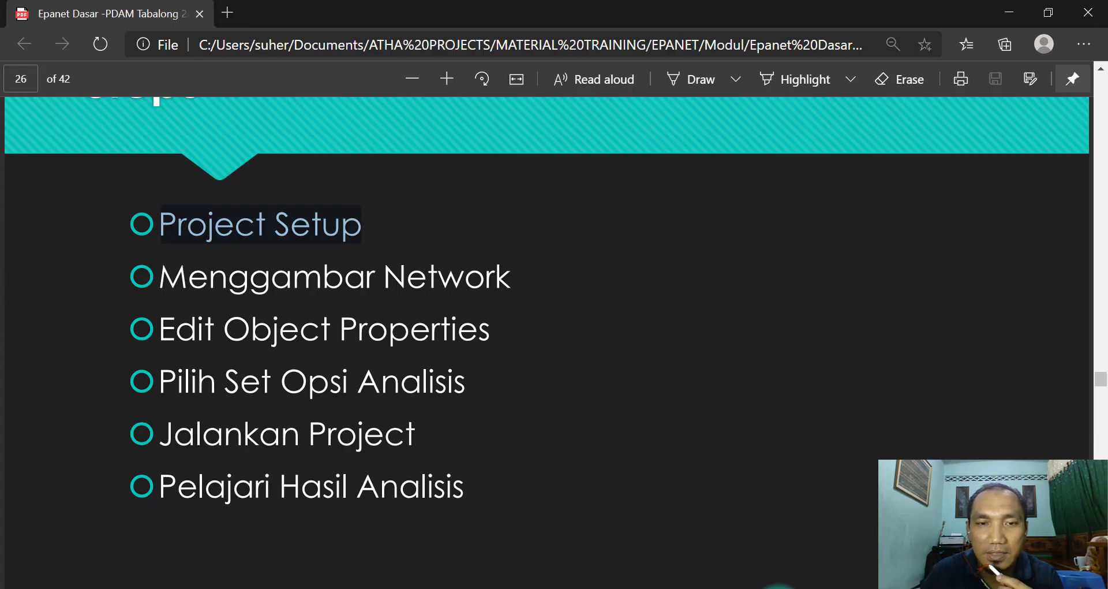
key("alt+Tab")
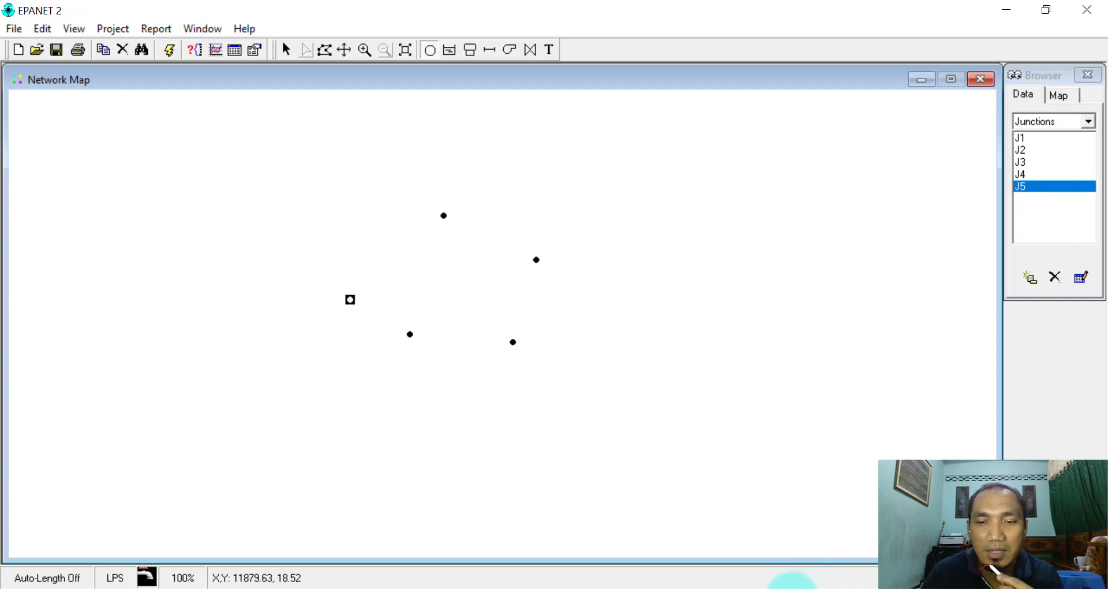
key("alt+Tab")
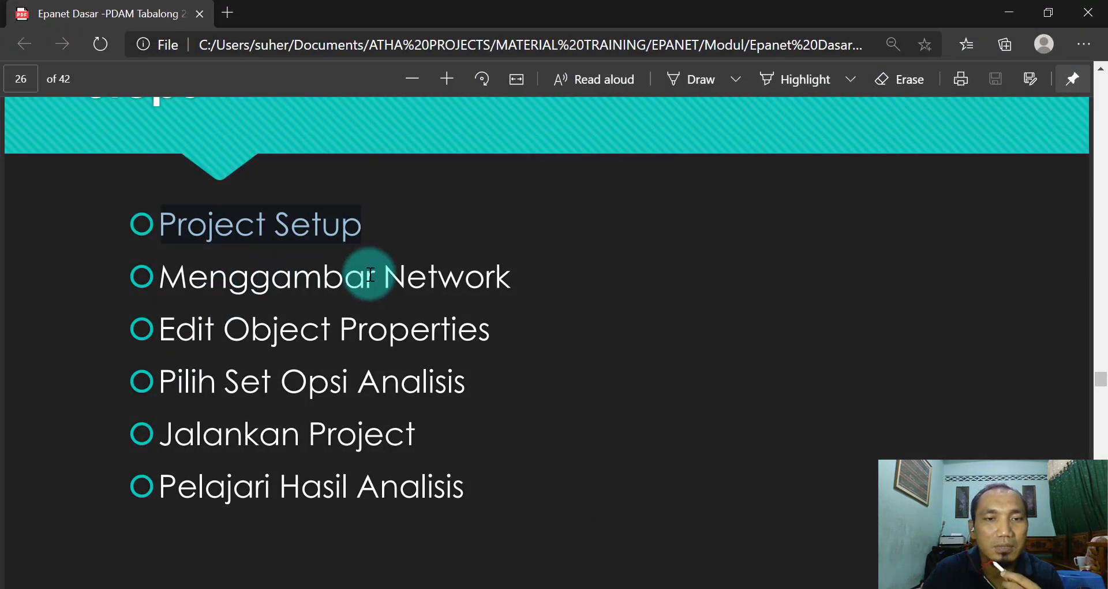